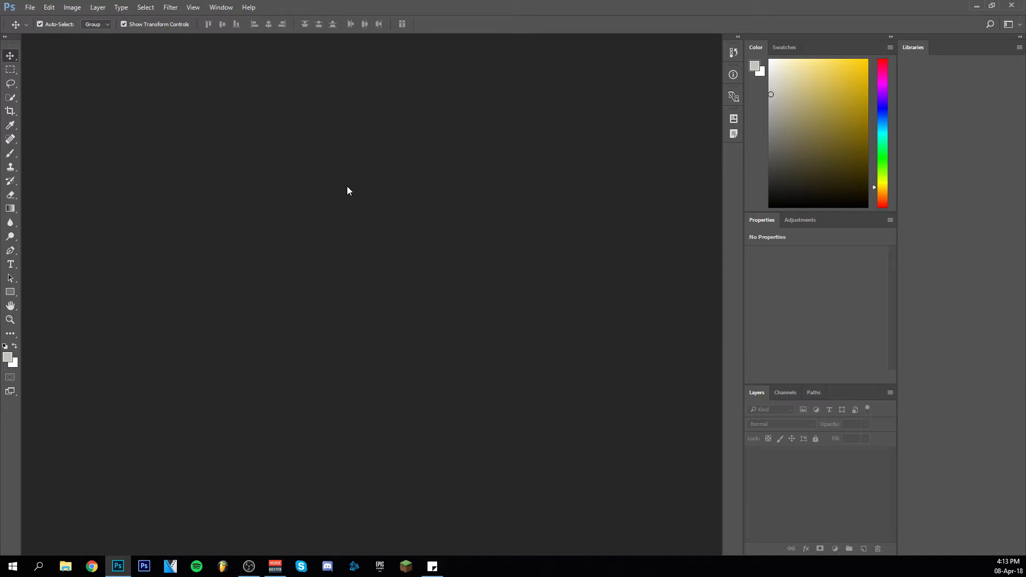
Create a new 1920 × 1080 pixel RGB document at 300 pixels/inch with transparent background contents.
click(30, 7)
click(37, 19)
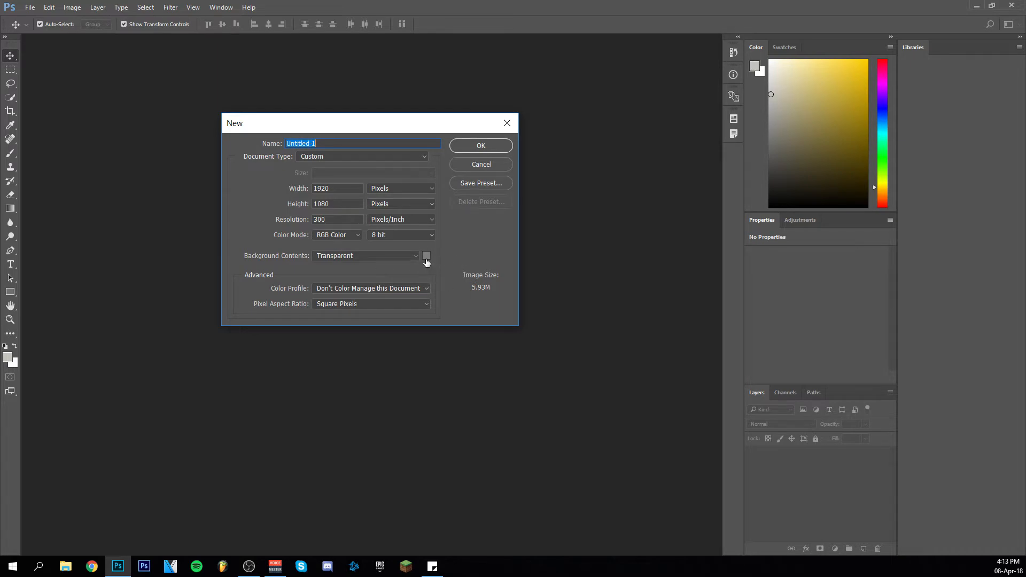
click(479, 152)
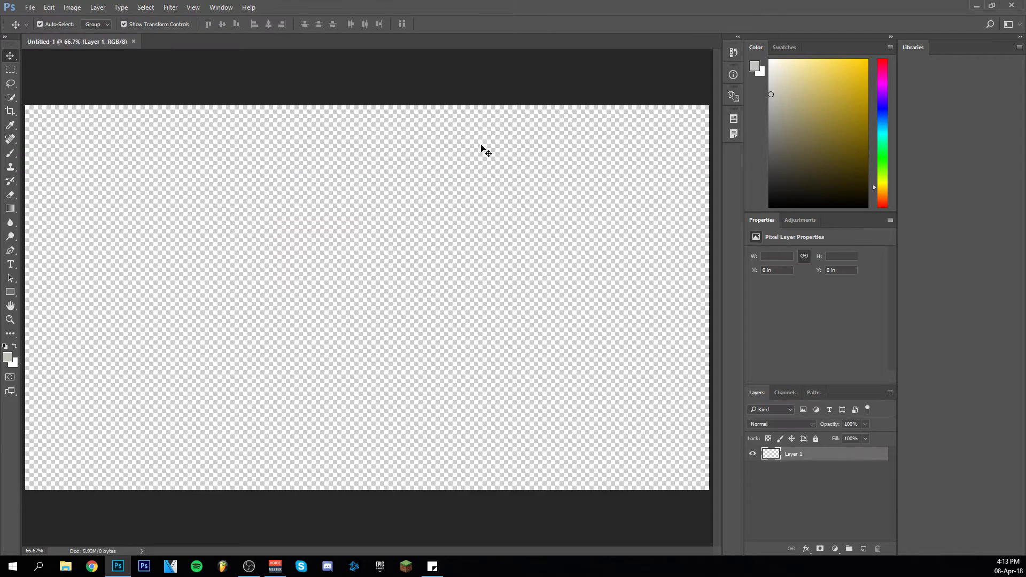
Draw a black rectangle about 430 × 92 px against the lower part of the canvas's left edge.
click(10, 320)
right_click(283, 277)
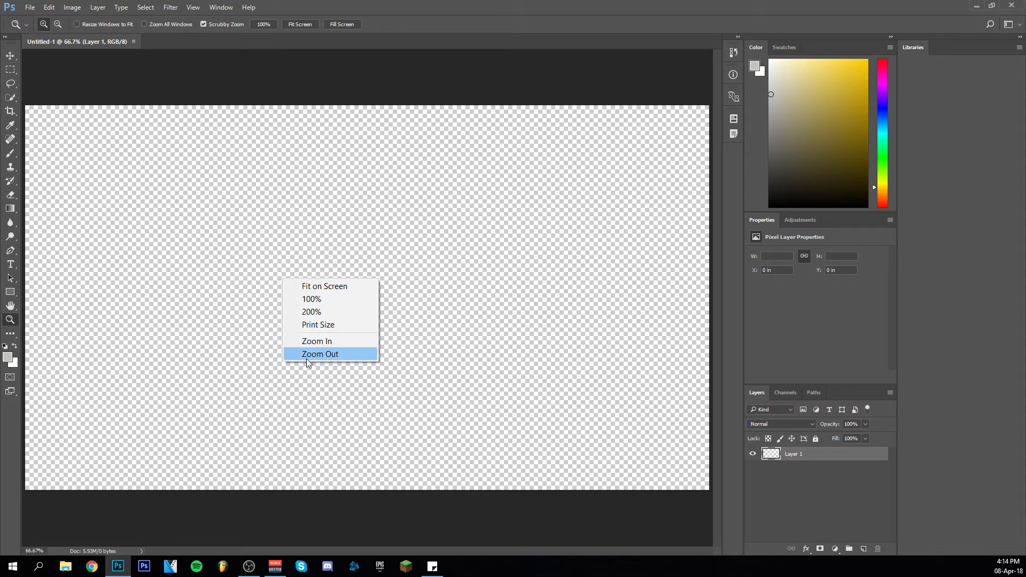
click(299, 352)
click(10, 293)
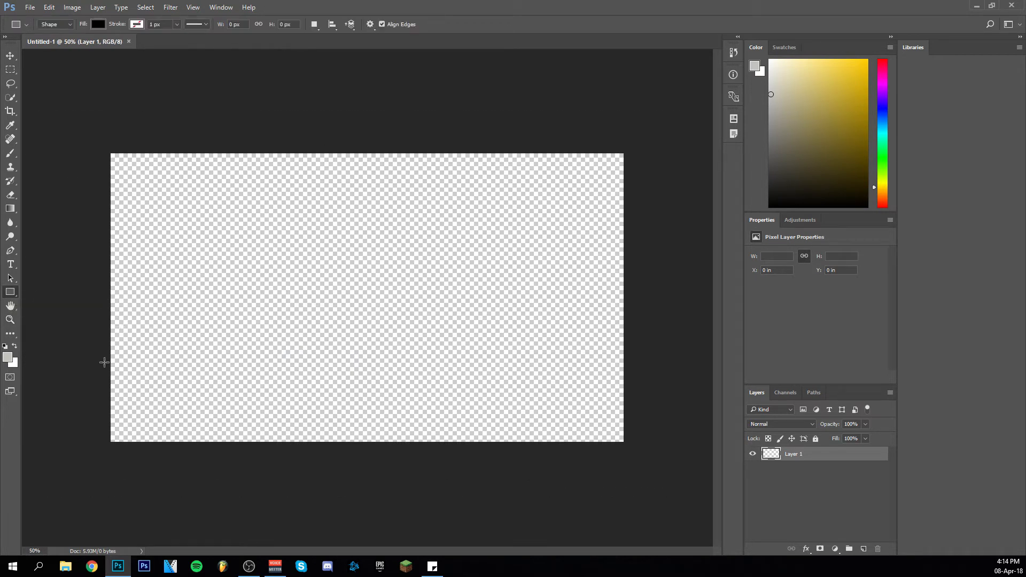
drag(108, 365, 223, 390)
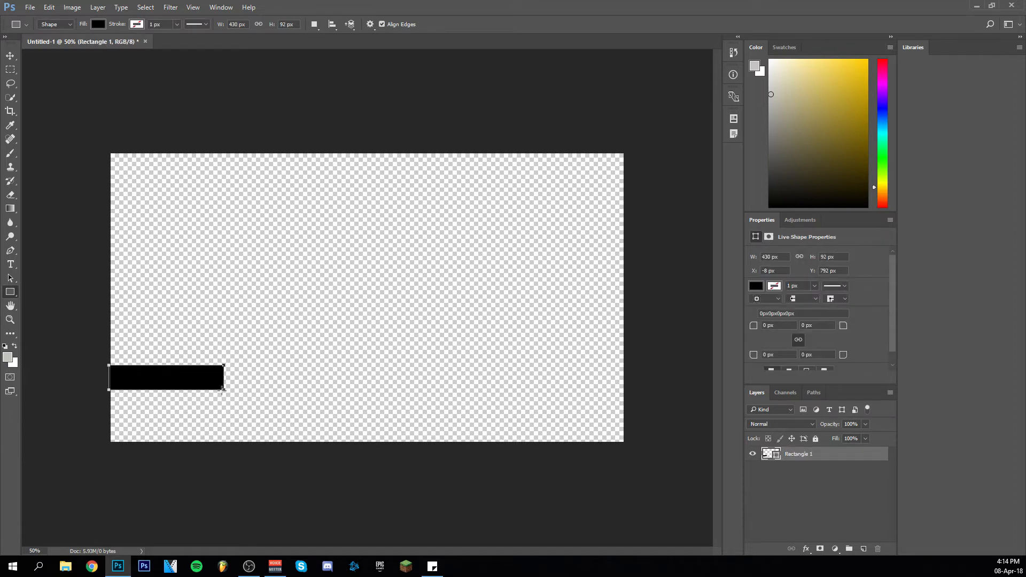
Change the rectangle's fill to a light purple.
click(100, 25)
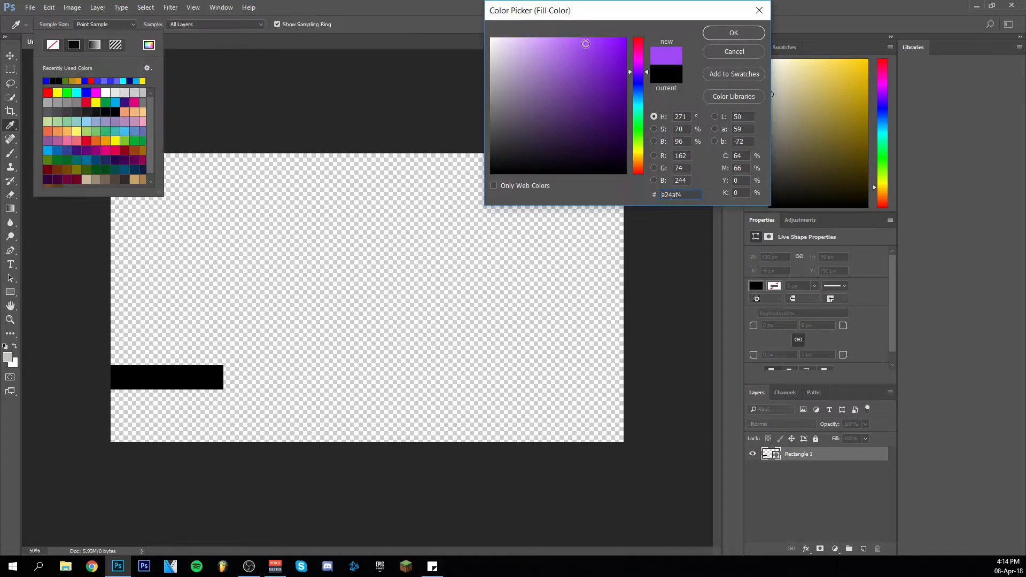
drag(585, 44, 568, 42)
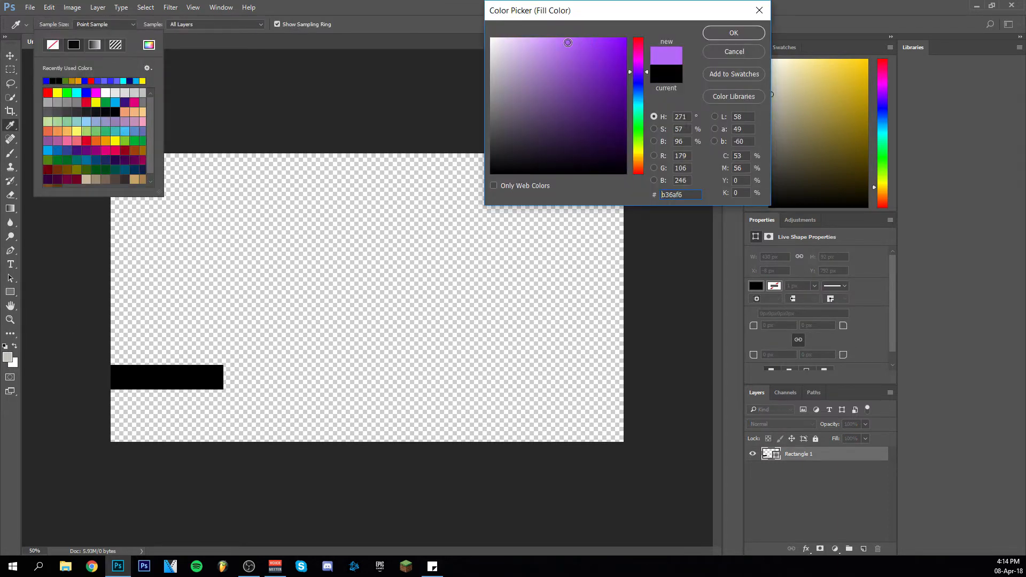
click(562, 49)
click(733, 33)
Transform the purple rectangle into a longer, thinner bar about 468 × 82 px, slightly lower on the canvas.
key(v)
drag(198, 382, 235, 396)
key(Return)
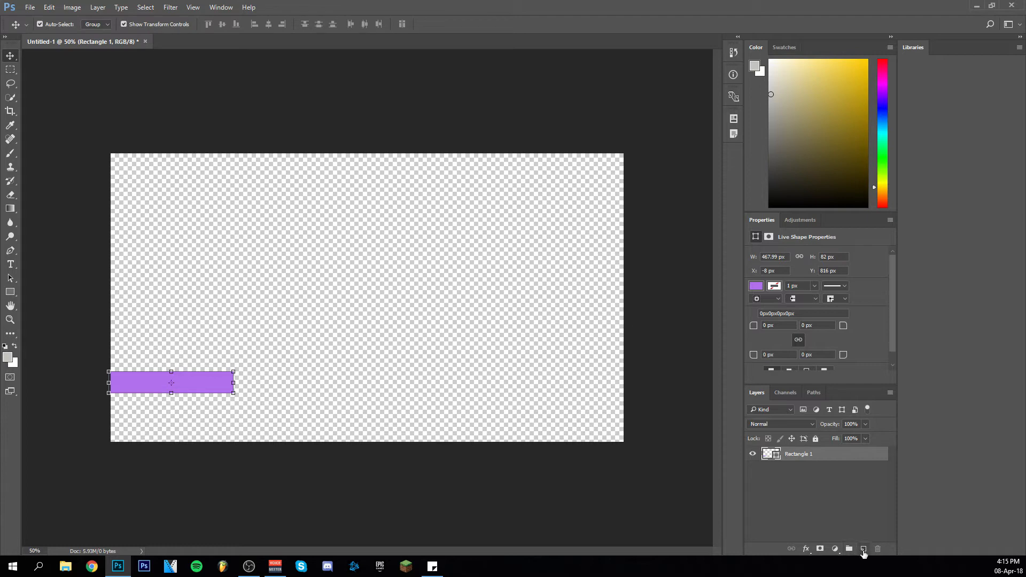
Add a new layer and draw a four-point closed path slanting across the bar's right end, then convert it to a selection.
click(863, 549)
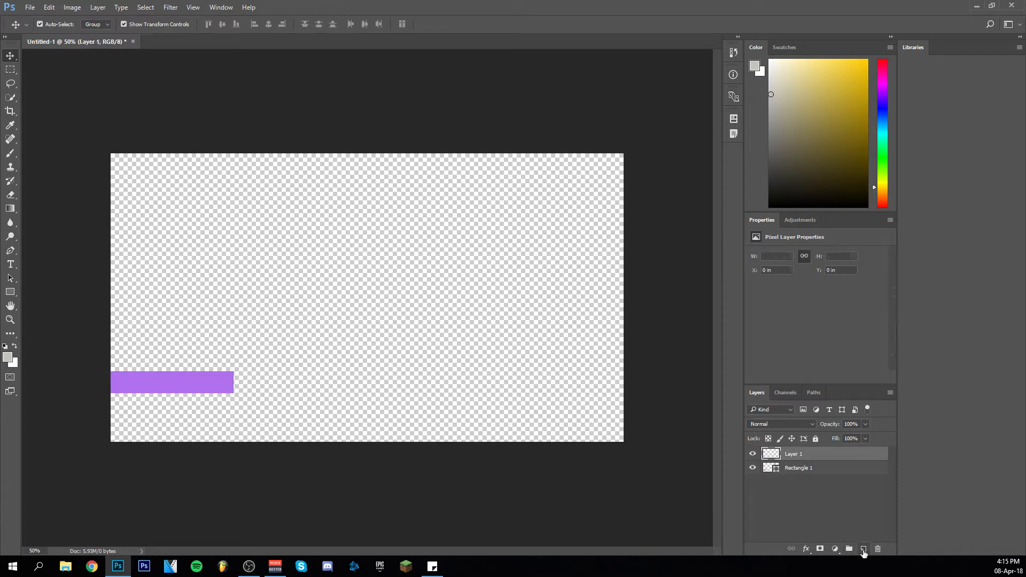
key(ctrl+plus)
click(11, 250)
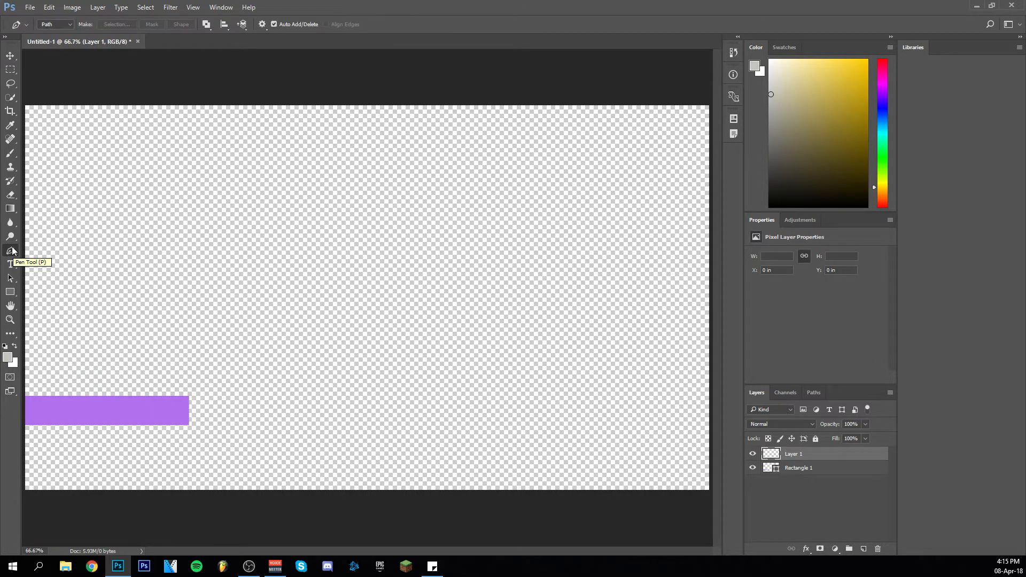
click(195, 383)
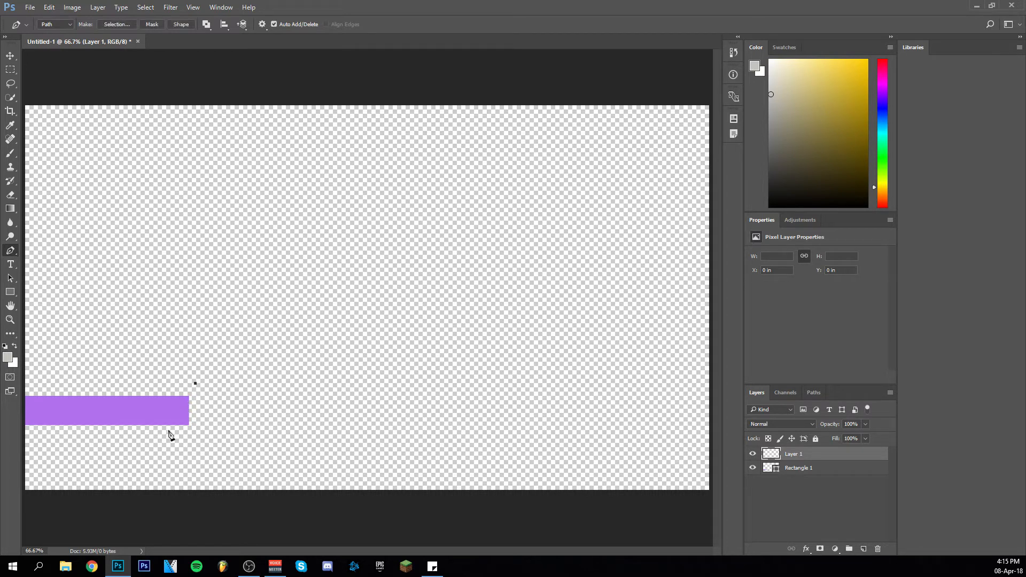
click(230, 459)
click(228, 422)
click(196, 384)
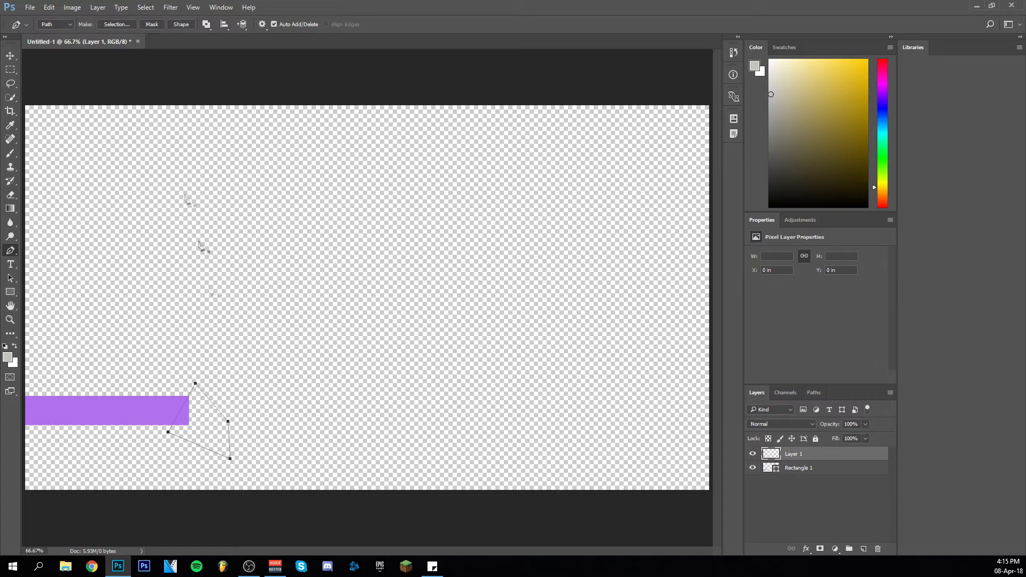
click(117, 24)
click(504, 214)
Rasterize the rectangle layer, delete the selected area to cut the bar's right end at a slant, and deselect.
click(825, 471)
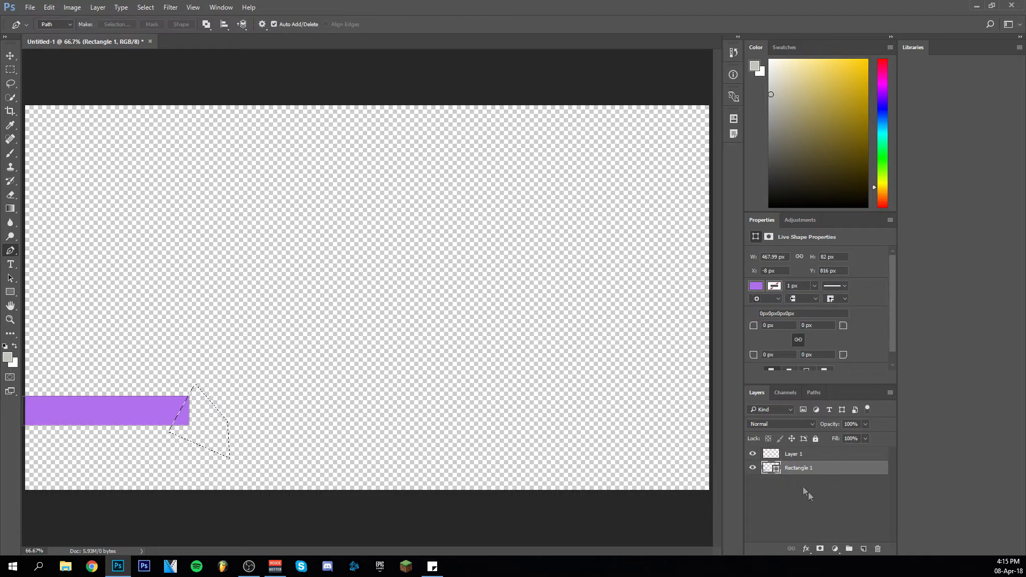
right_click(832, 473)
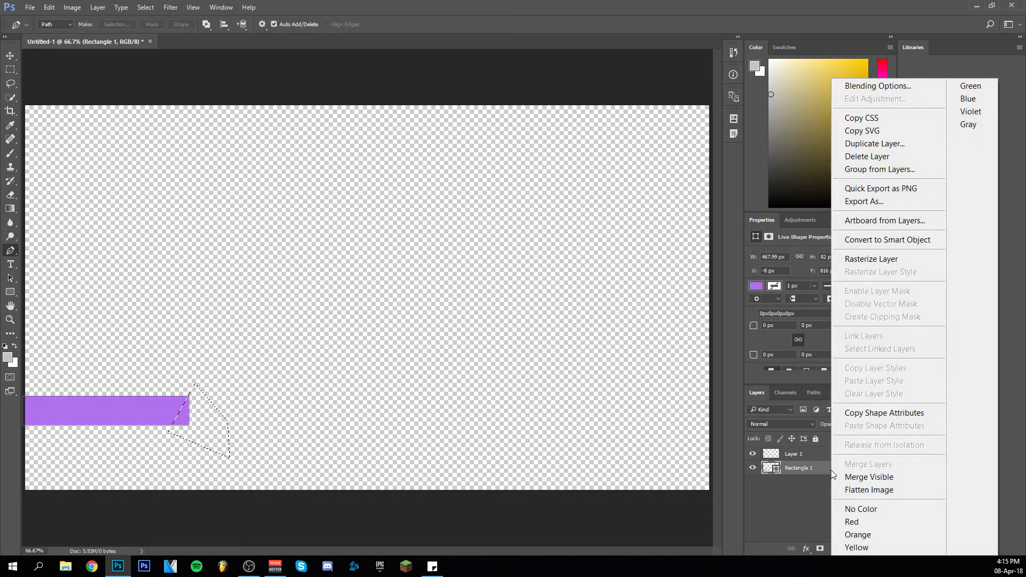
click(867, 261)
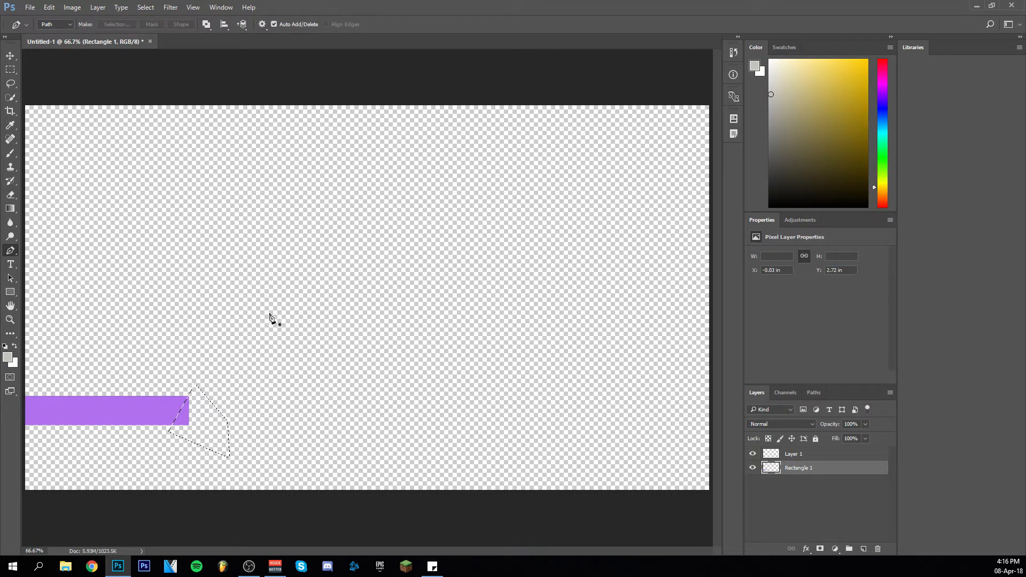
key(Delete)
click(146, 7)
click(170, 34)
Place the Facebook_like_thumb image into the document as a linked file.
click(10, 319)
right_click(171, 345)
click(213, 420)
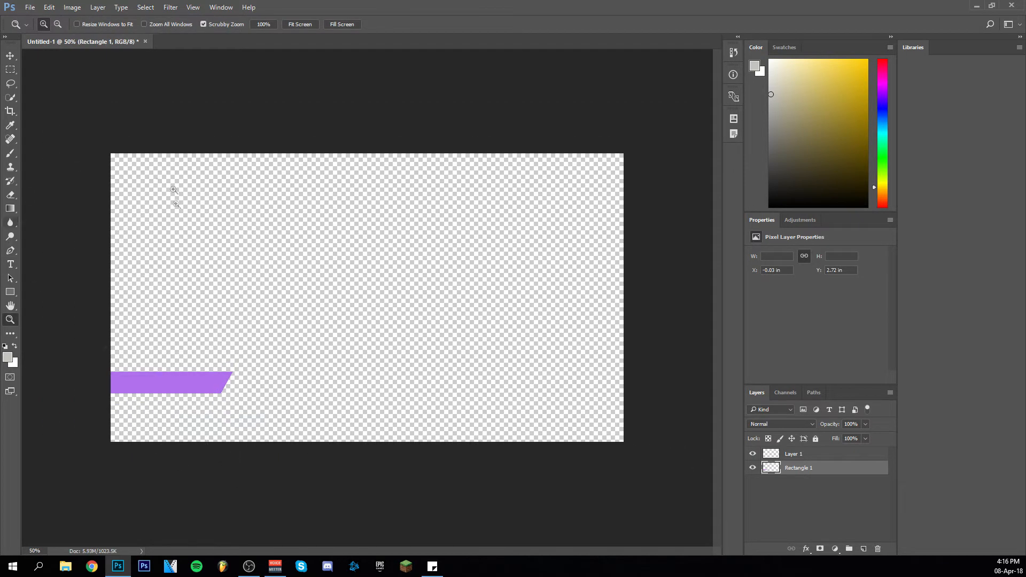
click(11, 55)
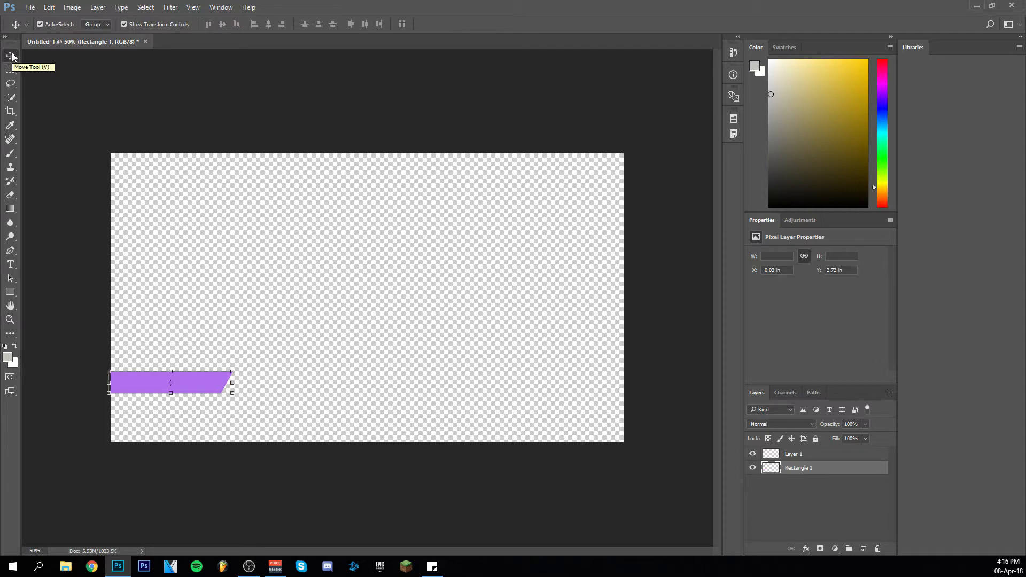
click(30, 7)
click(58, 271)
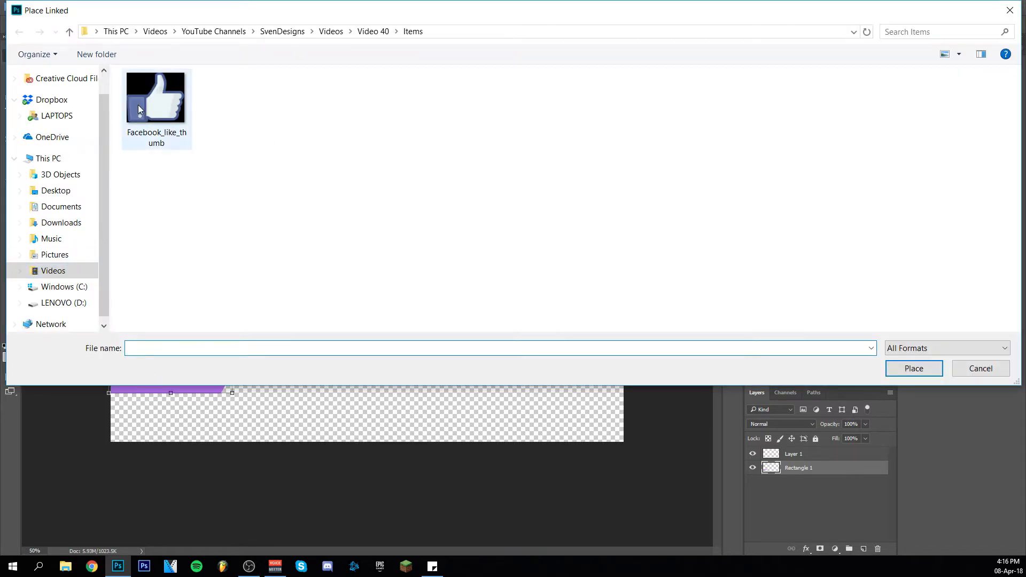
double_click(150, 118)
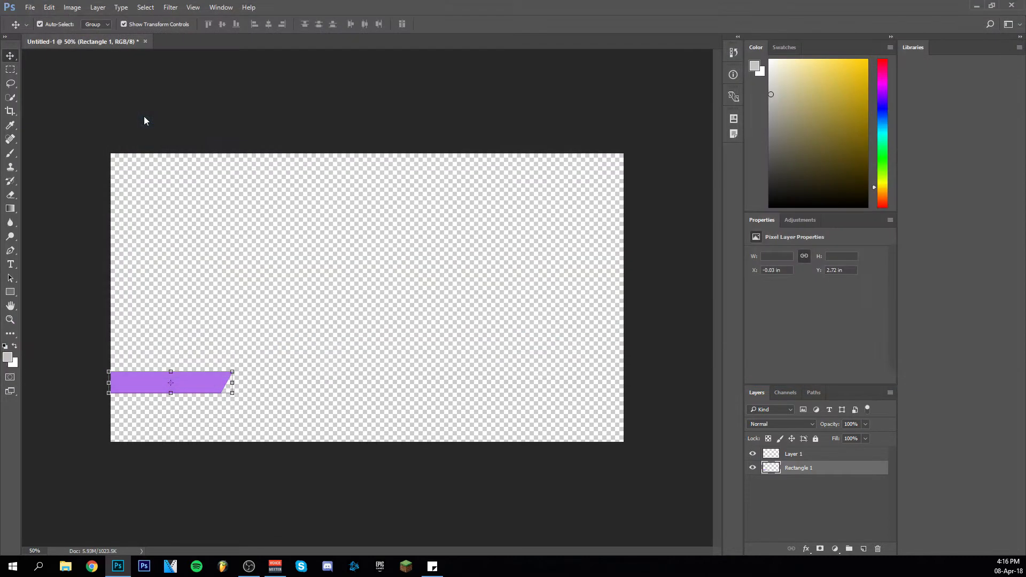
Scale the placed thumb image to 3.10%, position it just above the purple bar, and commit the transform.
click(216, 24)
text(3.1)
key(Return)
drag(370, 318, 168, 362)
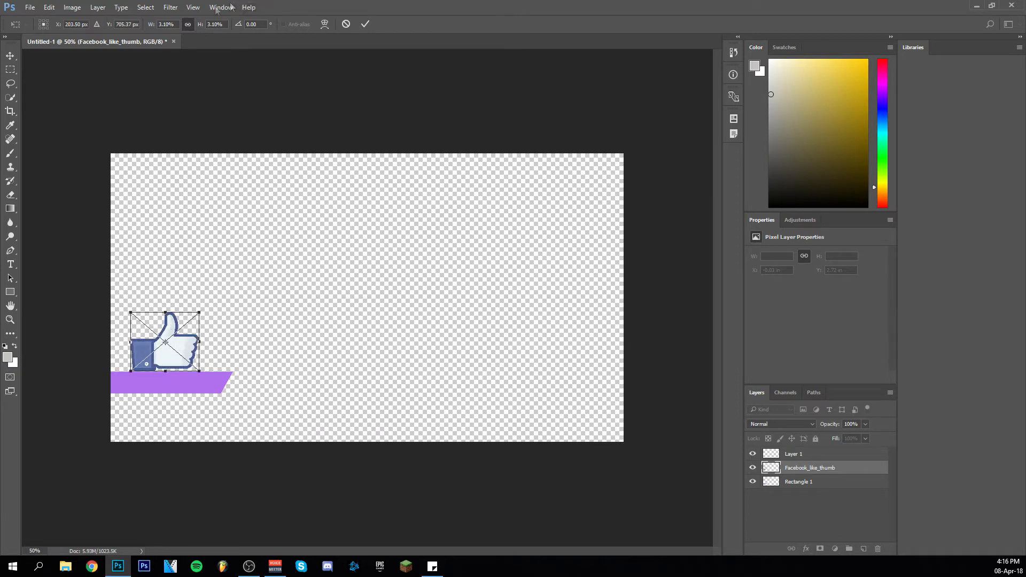
click(216, 24)
text(3)
drag(188, 351, 193, 351)
click(211, 25)
text(.10)
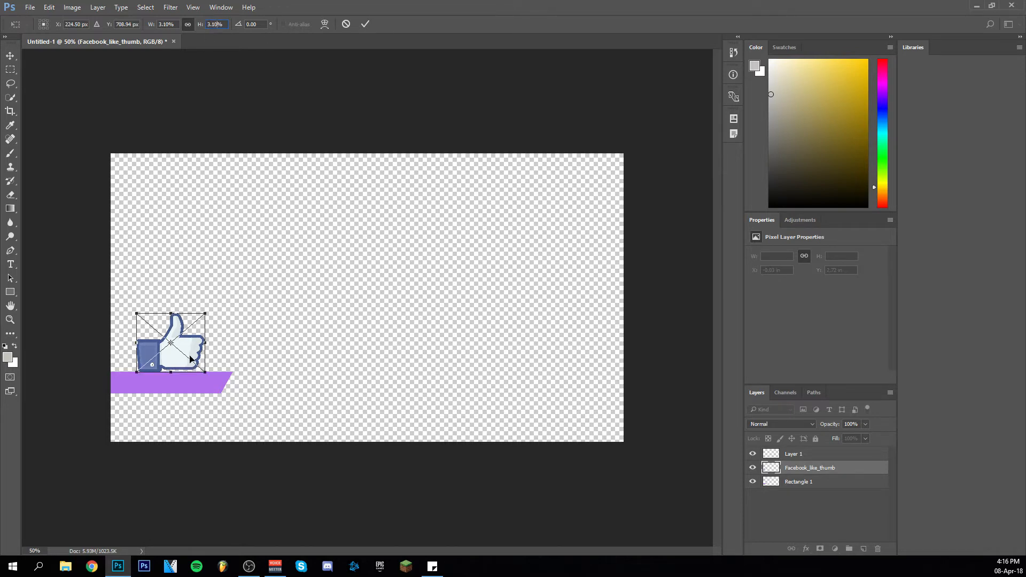
click(365, 25)
Nudge the thumb image up and down until it rests on the purple bar's top edge.
key(Down)
key(Down)
key(Down)
key(Down)
key(Down)
key(Down)
key(Down)
key(Down)
key(Up)
key(Up)
key(Up)
key(Up)
key(Up)
key(Up)
key(Up)
key(Up)
key(Up)
key(Up)
key(Up)
key(Up)
key(Up)
key(Up)
key(Up)
key(Down)
key(Down)
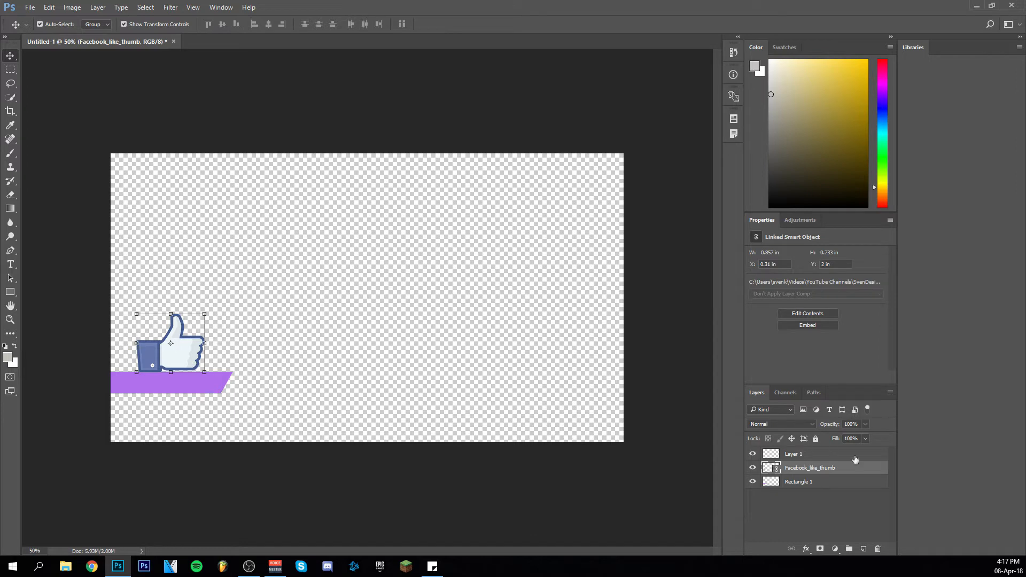
Select the purple bar and stretch it slightly wider at its lower right corner.
click(832, 454)
click(203, 382)
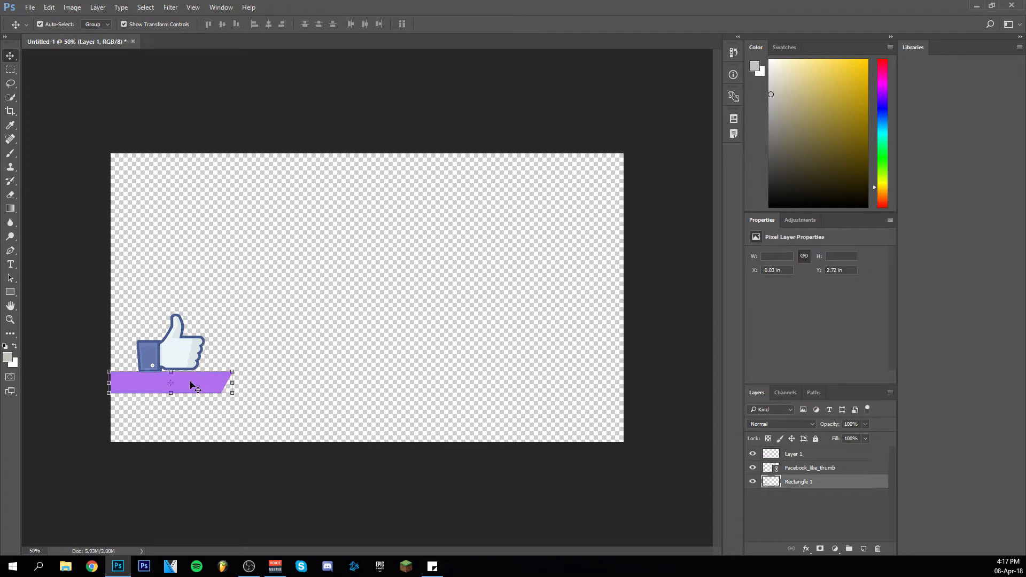
drag(230, 391, 235, 388)
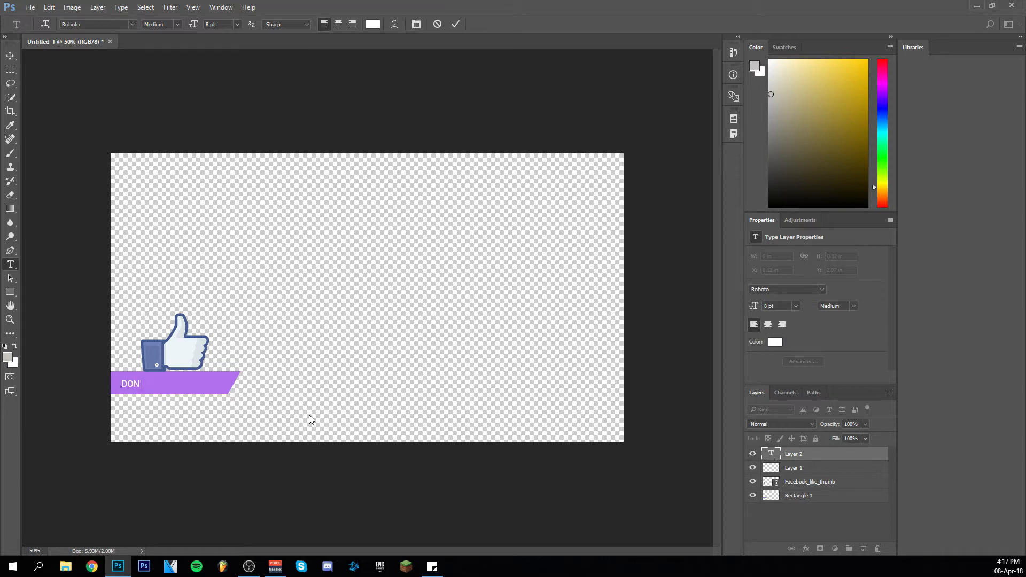
Write DON'T FORGET TO LEAVE A LIKE in white Roboto Medium on the purple bar and set it to 7 pt.
text(FORGET TO LEAVE A LIK)
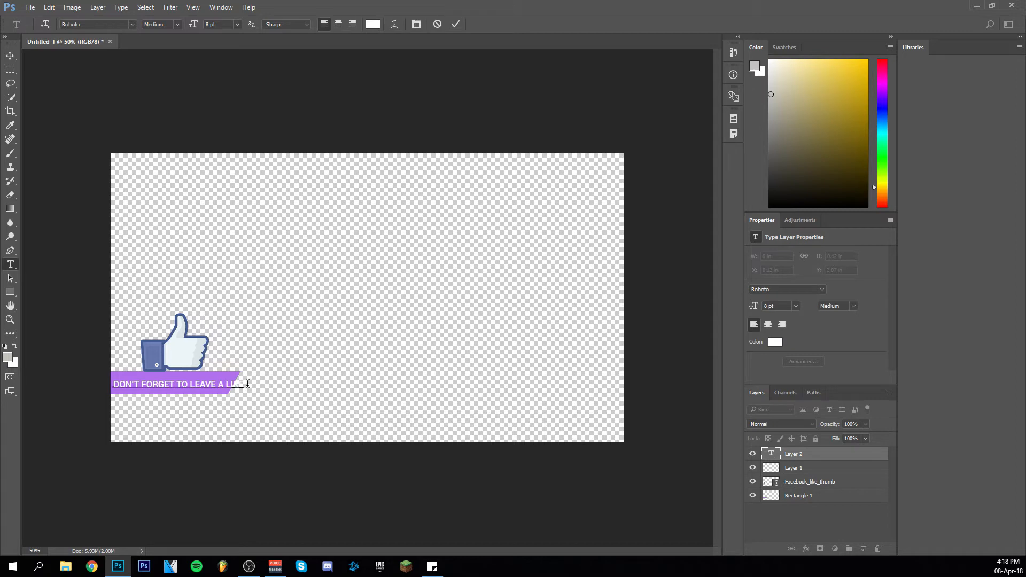
drag(244, 385, 22, 415)
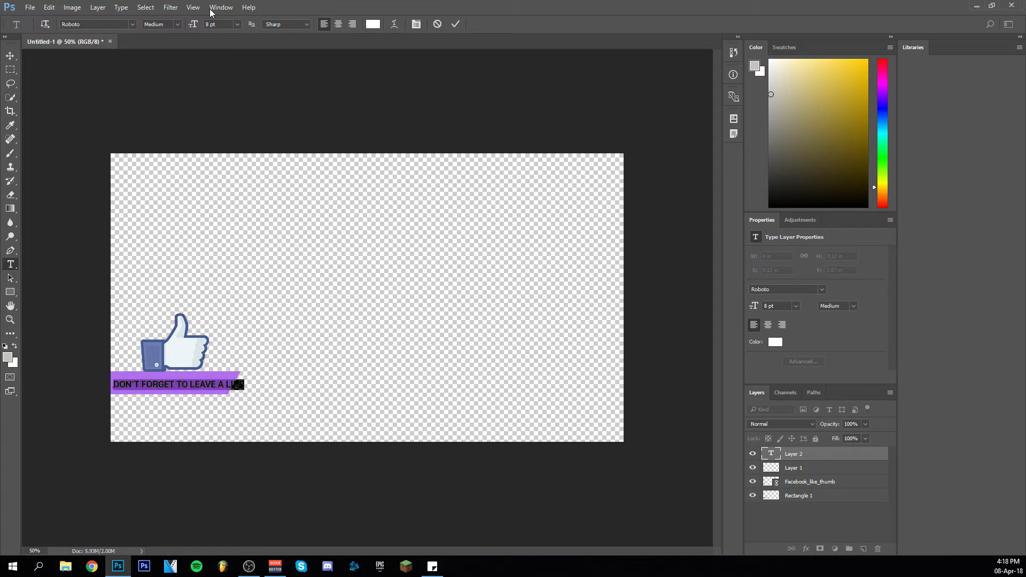
key(Down)
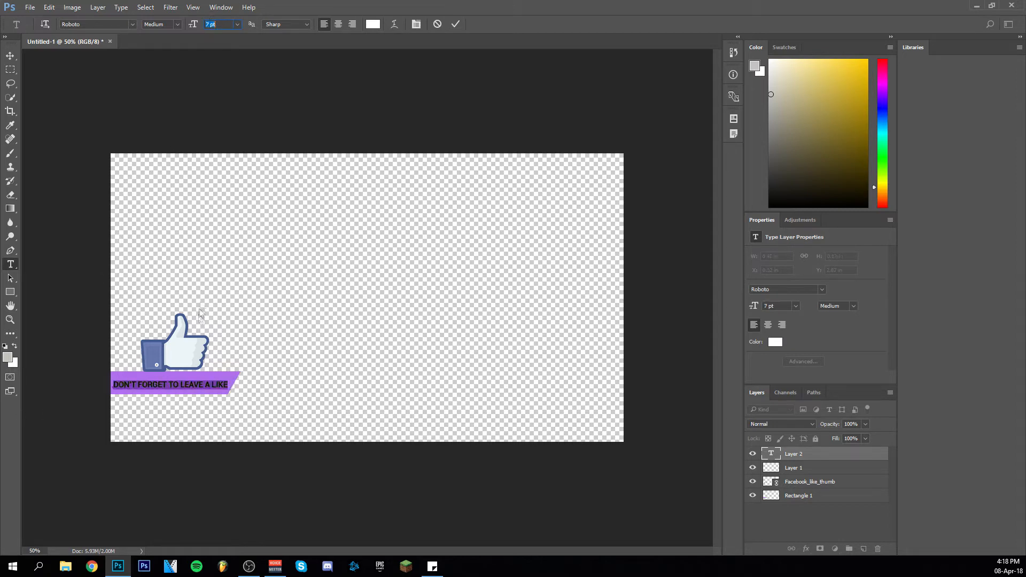
Stretch the purple bar to about 102% width and 112% height, commit the transform, and deselect the layer.
click(10, 56)
click(218, 377)
drag(240, 395, 243, 397)
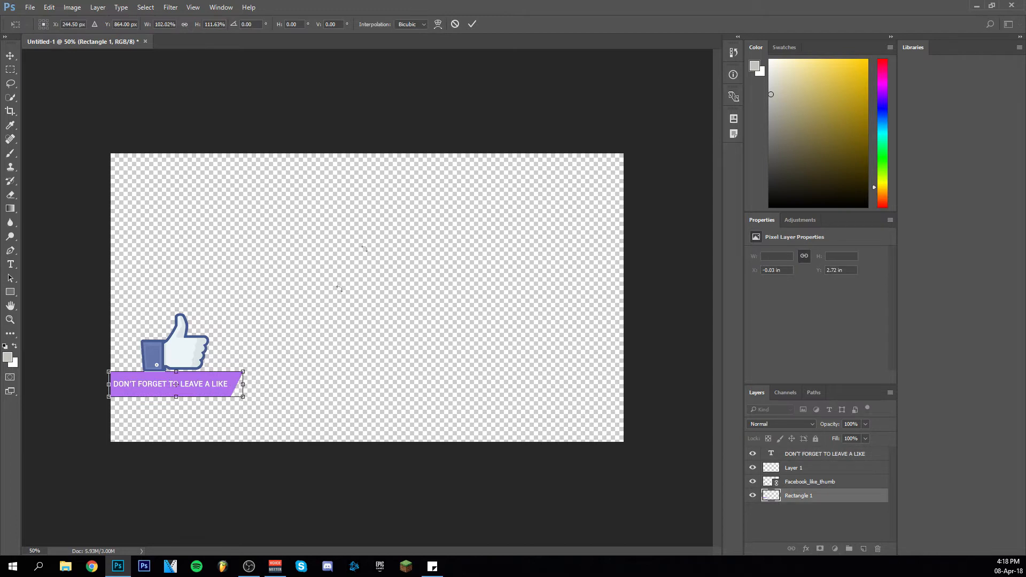
click(468, 25)
click(436, 80)
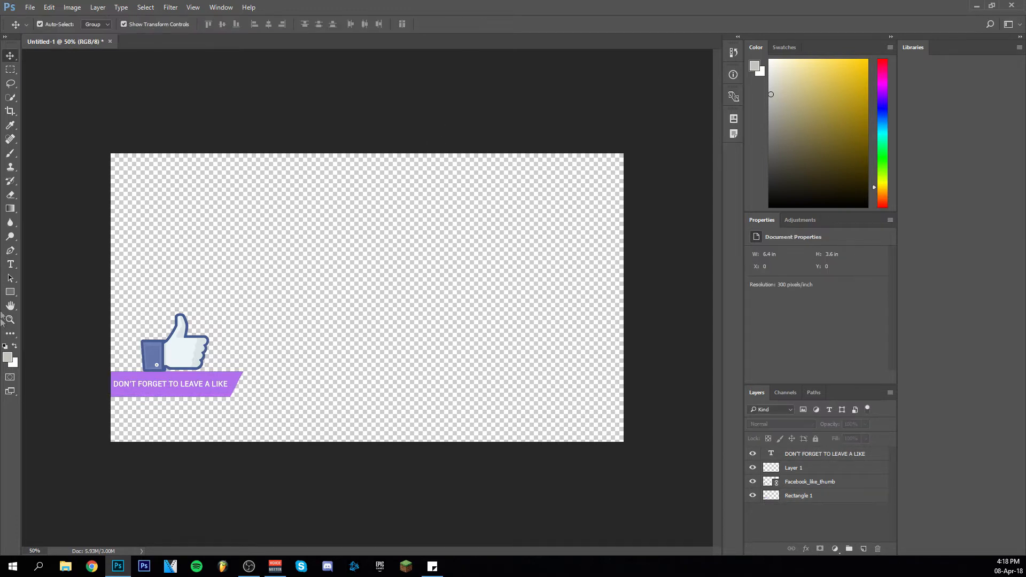
Resize the whole banner text, trying 7.5 pt and settling on 7.3 pt, and commit it.
click(10, 264)
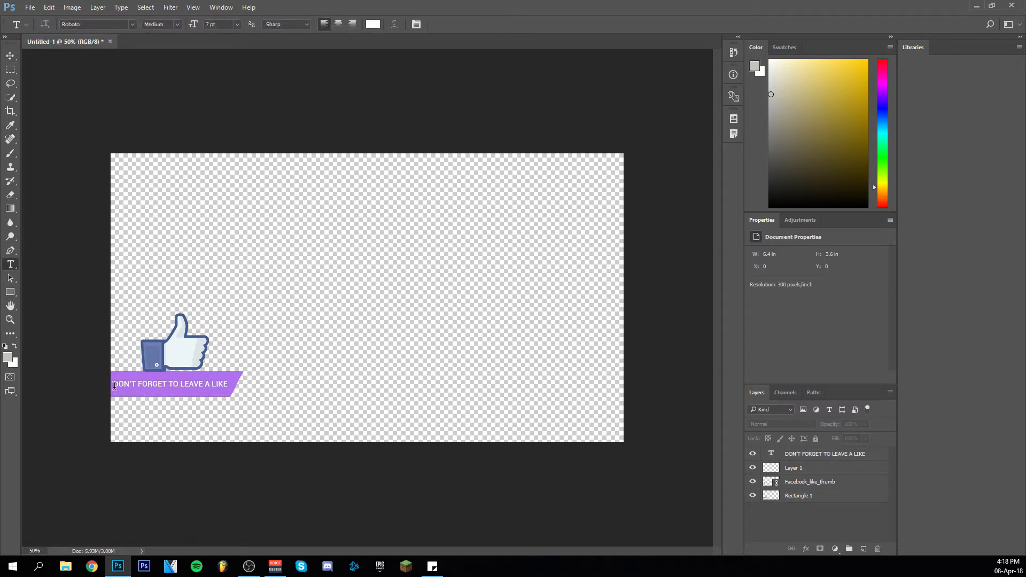
drag(112, 385, 341, 388)
click(210, 24)
scroll(210, 25, up, 1)
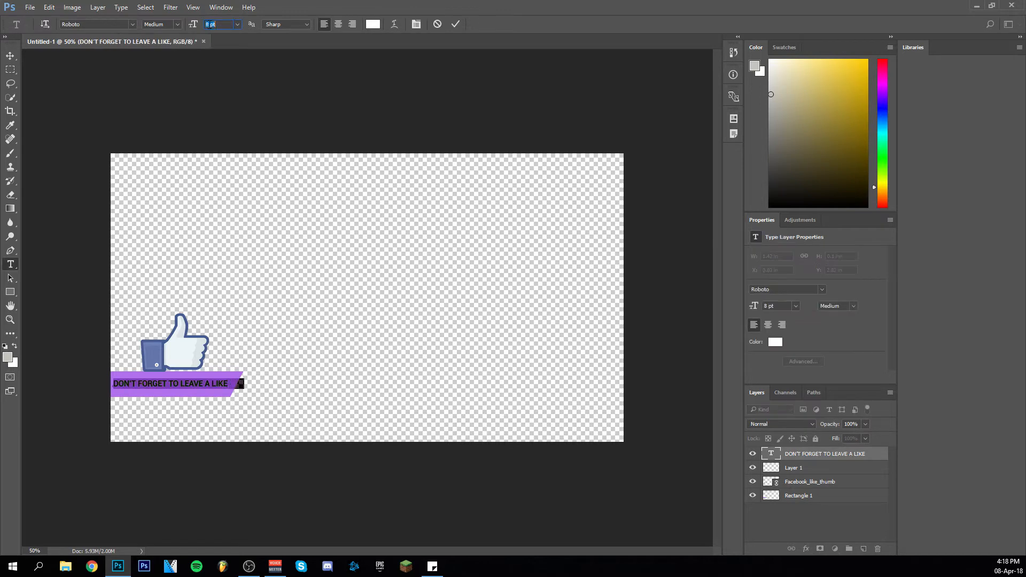
text(7.5)
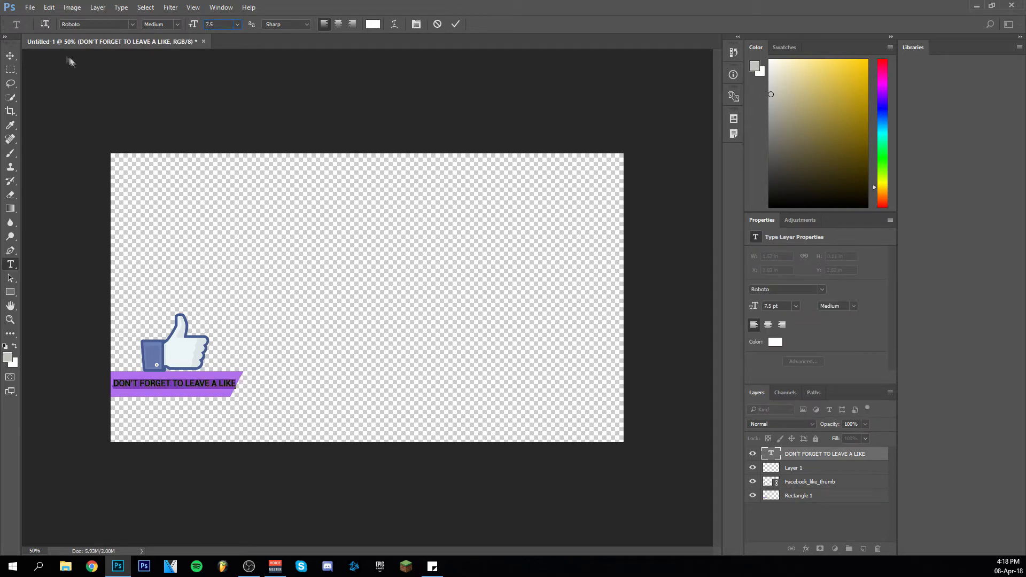
click(10, 56)
click(267, 115)
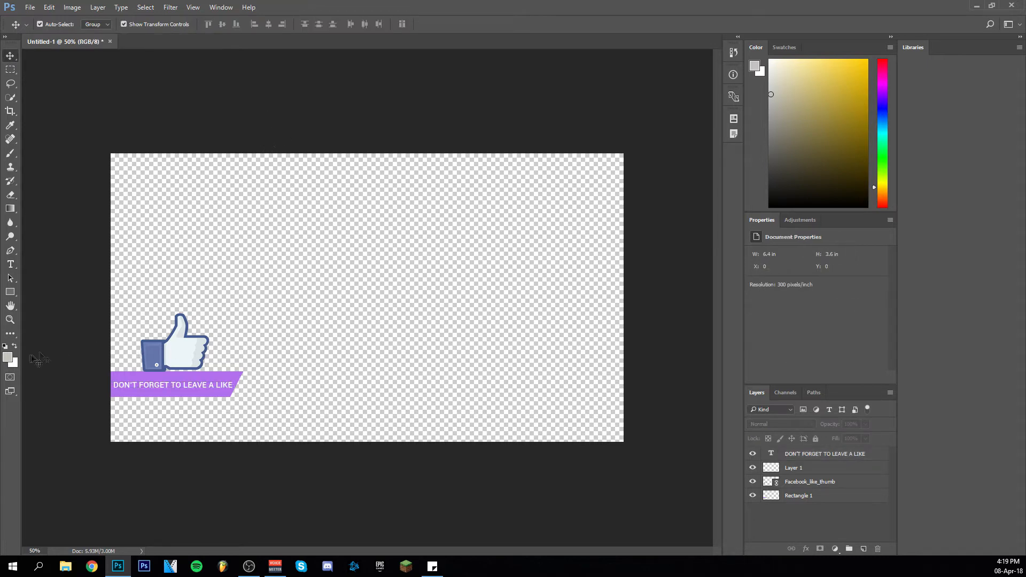
Recolour the word LIKE in the banner text to a light purple.
click(10, 264)
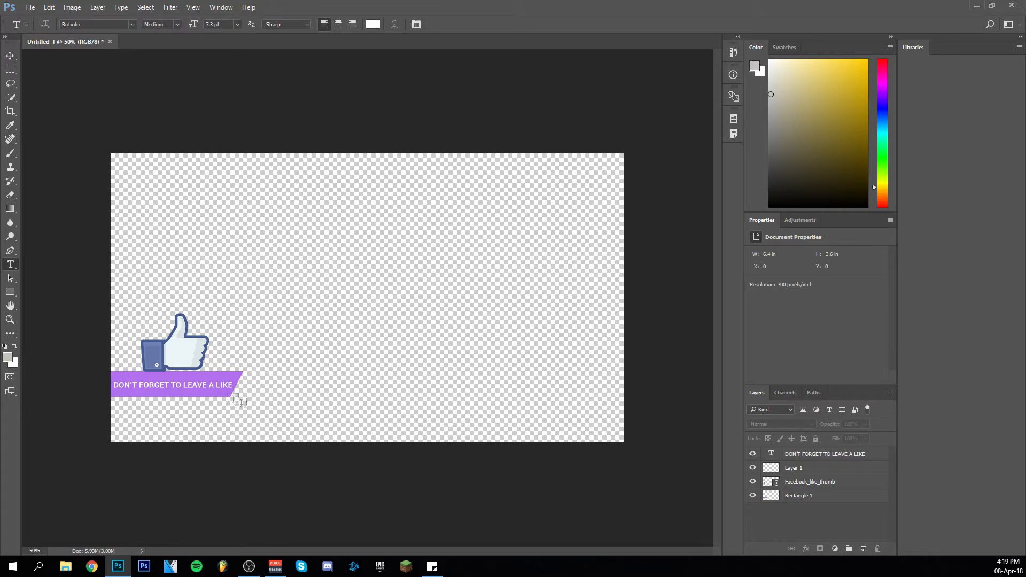
drag(216, 386, 233, 388)
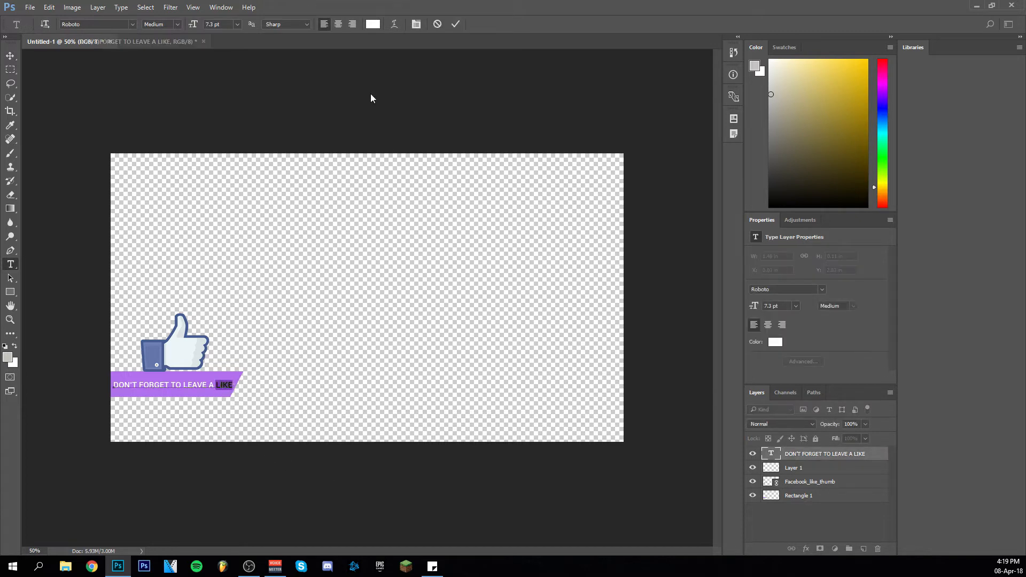
click(373, 24)
drag(637, 91, 619, 105)
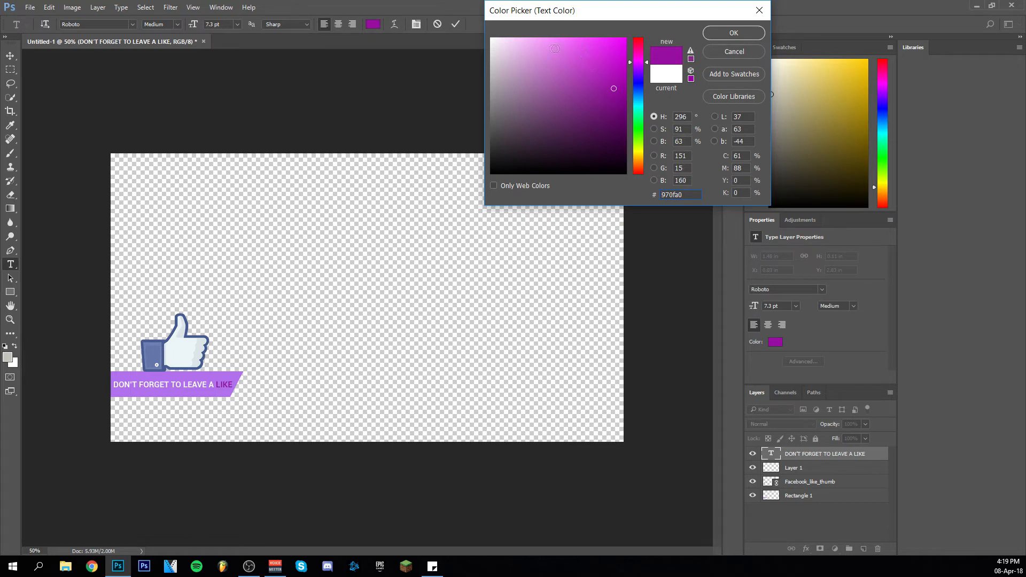
click(529, 44)
drag(528, 45, 534, 46)
click(734, 33)
Add a Color Overlay in purple #a836e9 to the Rectangle 1 layer and apply it.
double_click(854, 495)
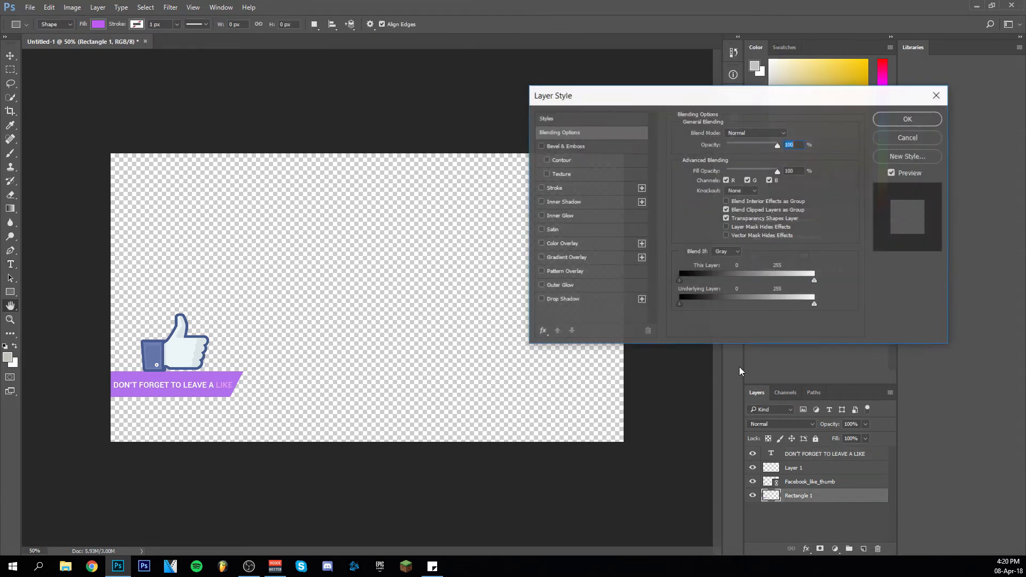
click(540, 244)
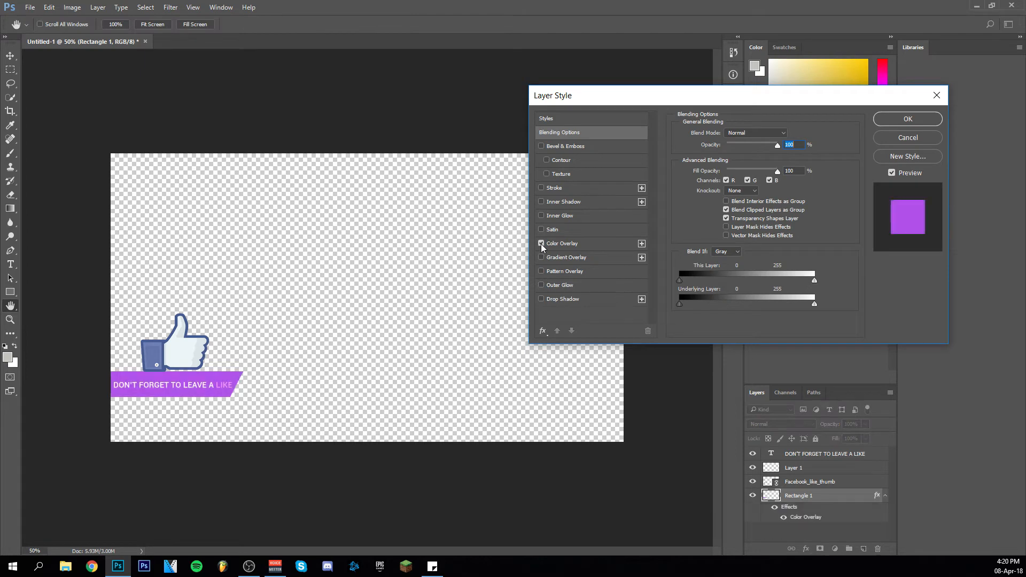
click(599, 246)
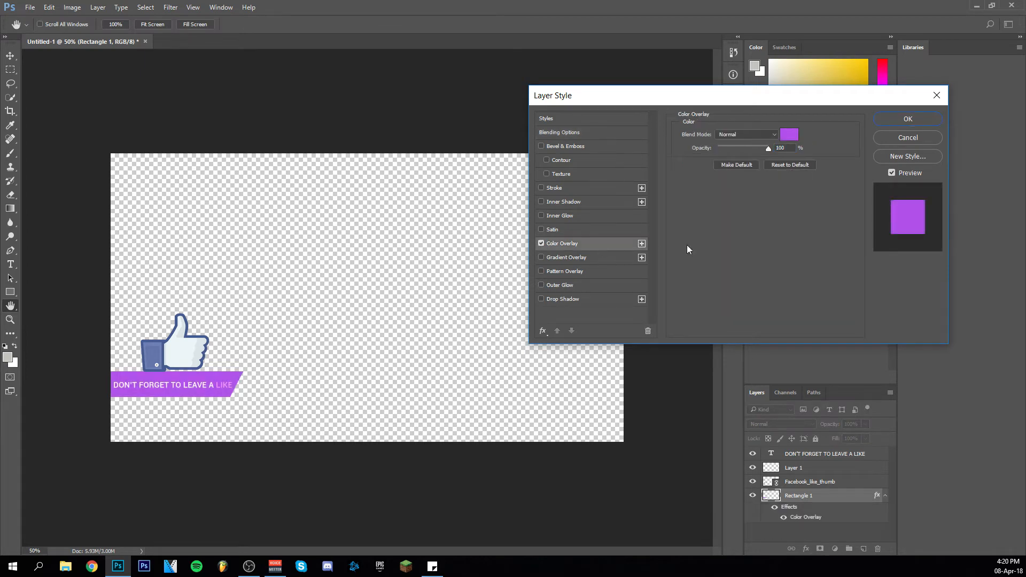
click(789, 134)
click(587, 52)
drag(587, 52, 595, 49)
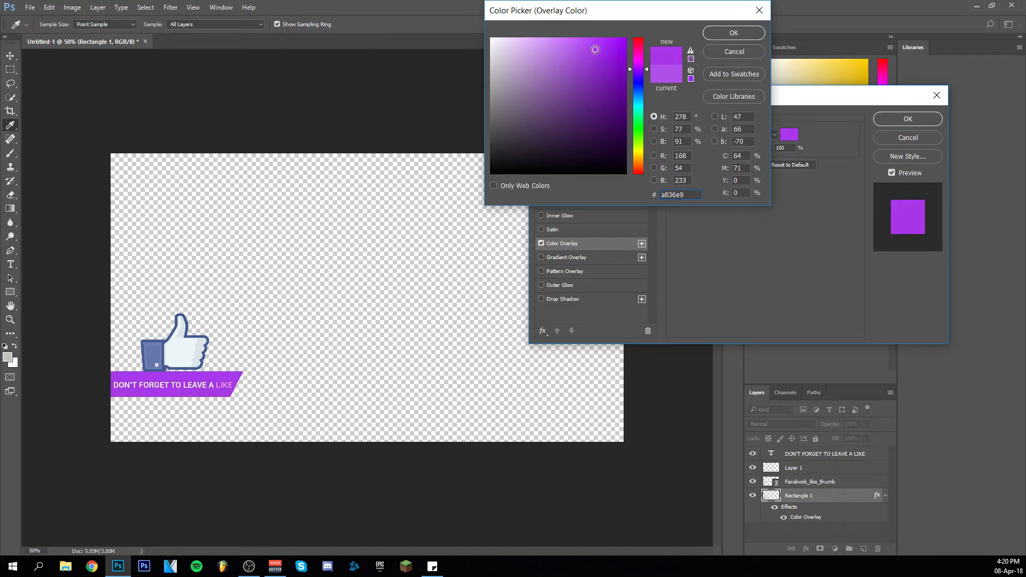
click(716, 35)
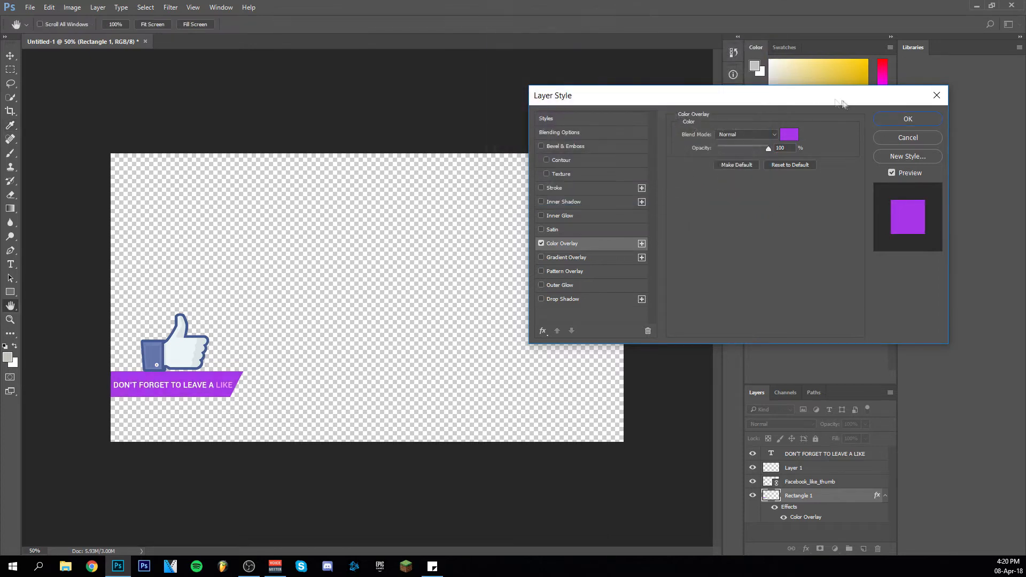
click(911, 121)
Recolour the word LIKE to a very pale purple, commit the text edit, and deselect the layer with the Move tool.
click(10, 264)
drag(217, 384, 230, 385)
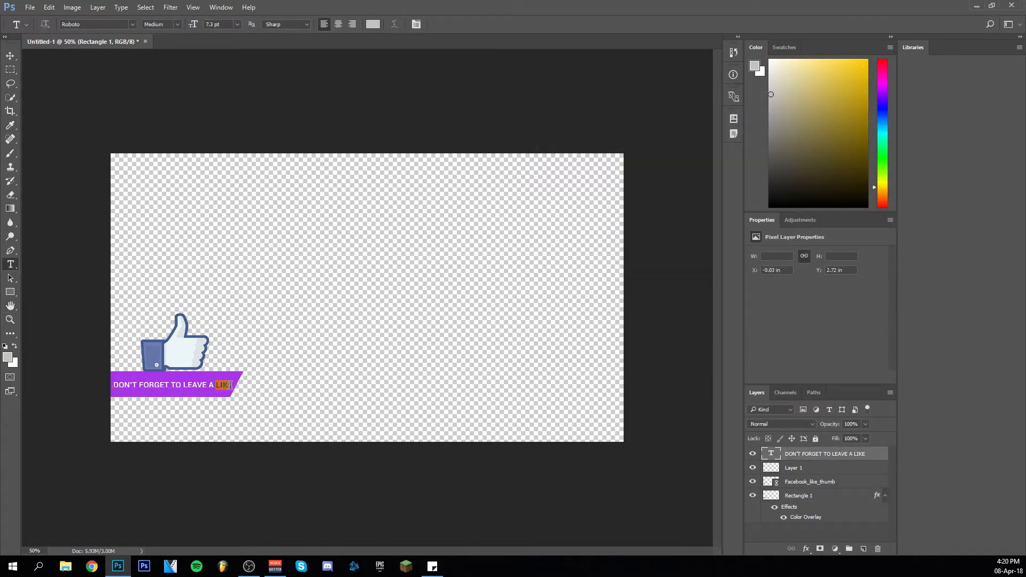
click(372, 24)
click(531, 46)
click(519, 44)
click(523, 47)
drag(523, 47, 522, 40)
click(733, 33)
click(456, 24)
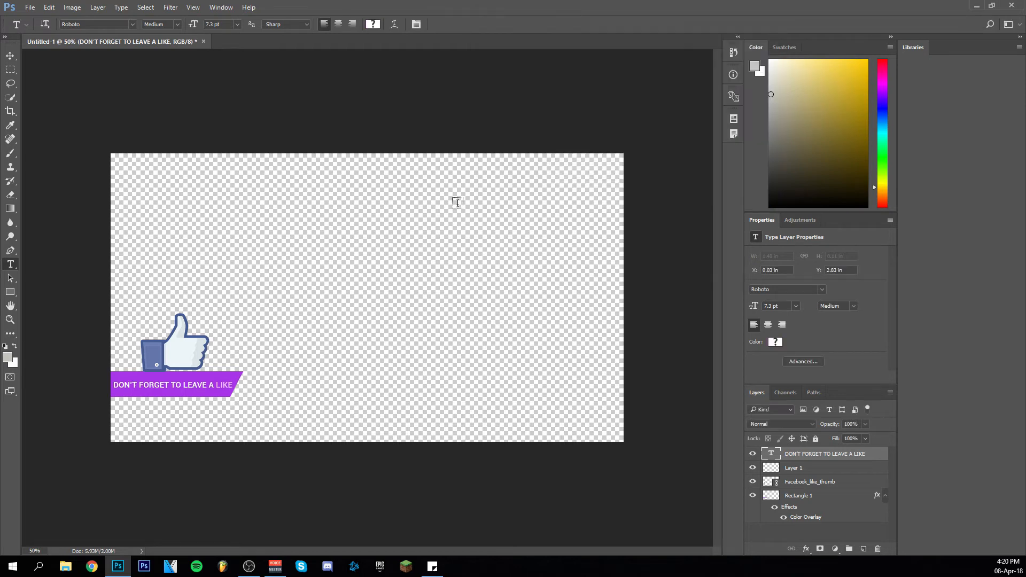
click(8, 68)
click(7, 60)
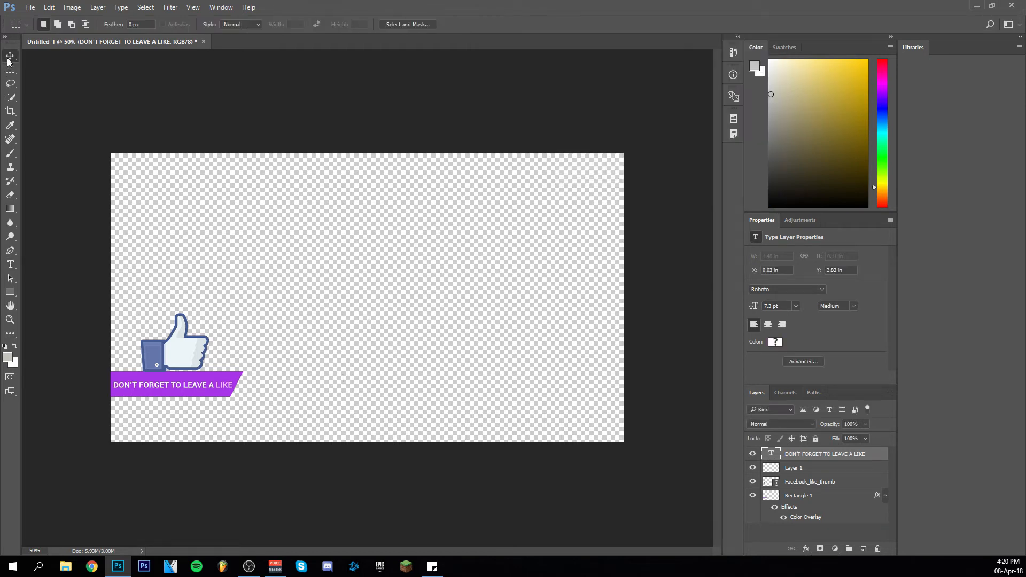
click(357, 123)
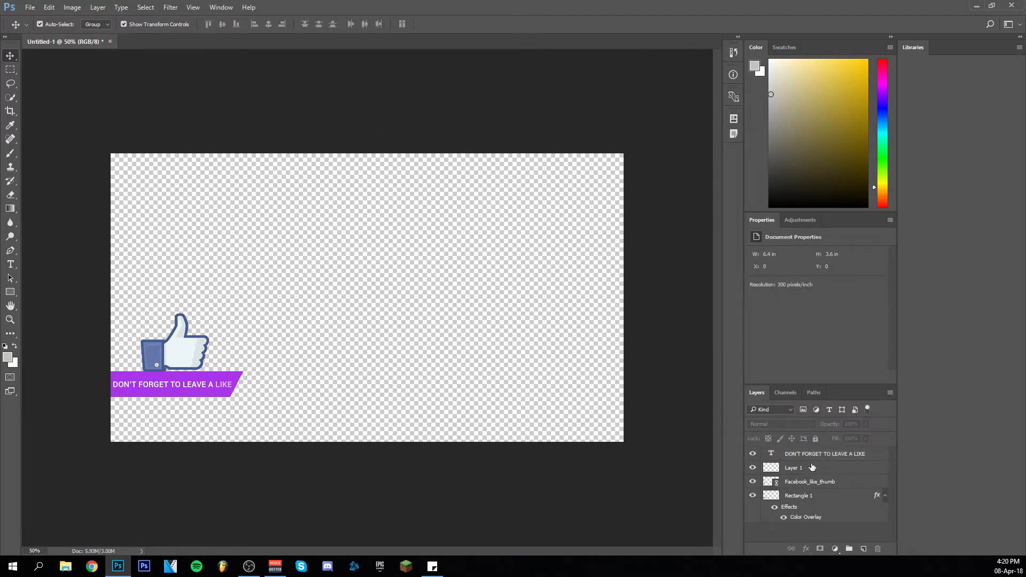
Place the text layer beneath the others and group Facebook_like_thumb, Layer 1 and Rectangle 1 as Like Button.
drag(824, 501, 821, 451)
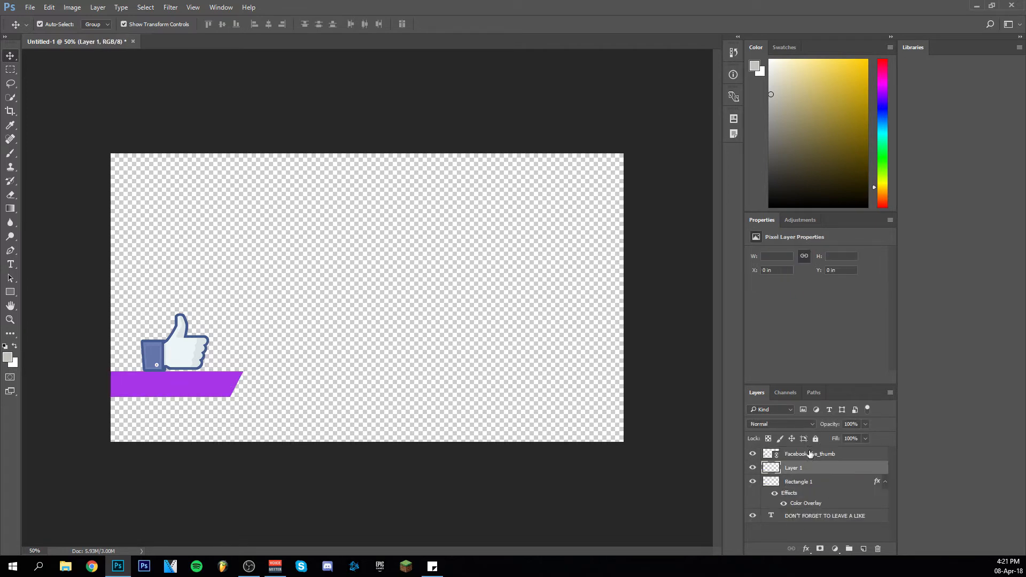
click(810, 453)
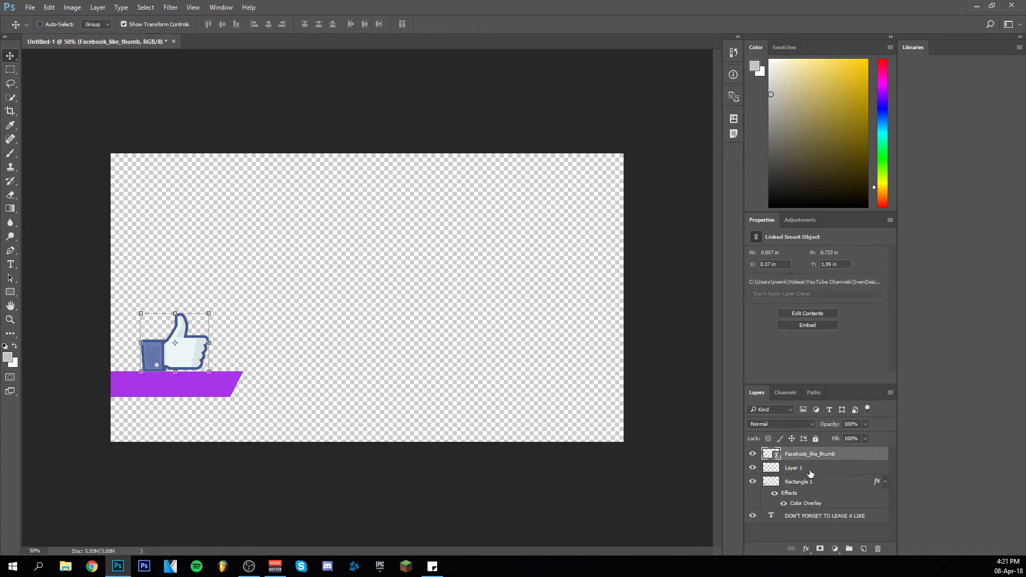
shift+click(810, 472)
shift+click(811, 482)
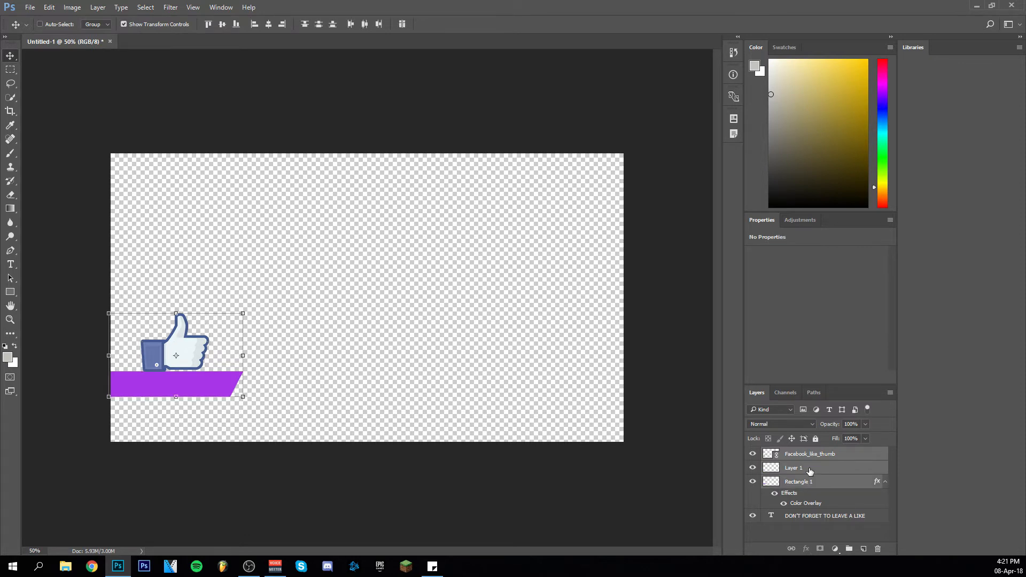
key(ctrl+g)
double_click(803, 455)
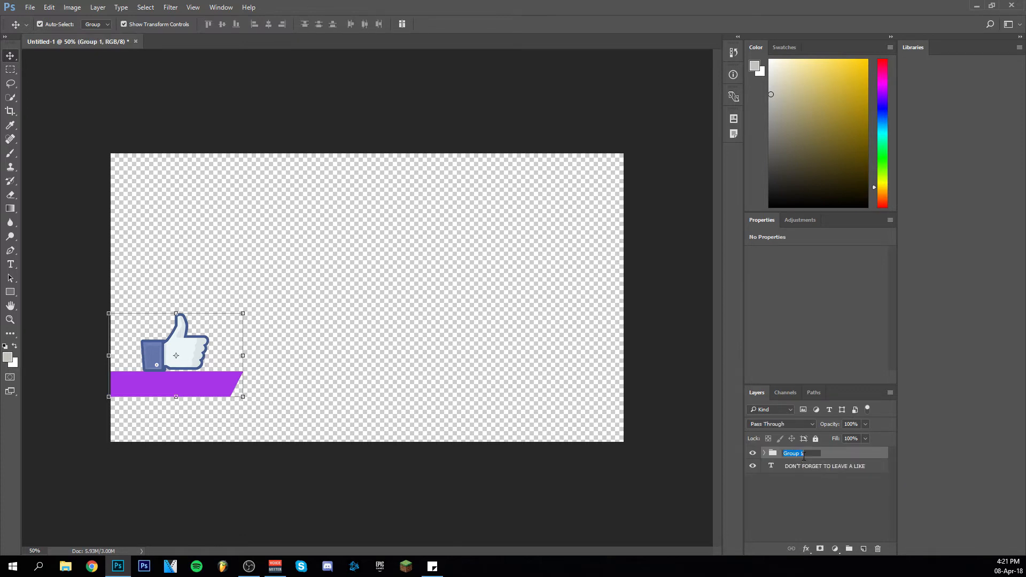
text(Like Button)
key(Return)
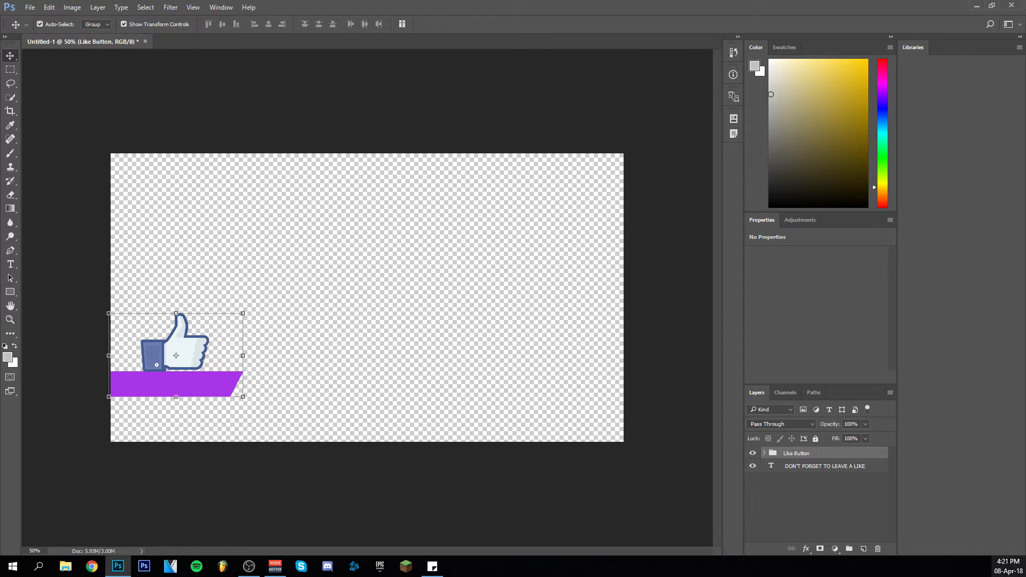
Add a Stroke effect in blue #6a71fa to the Like Button group.
double_click(826, 452)
click(540, 188)
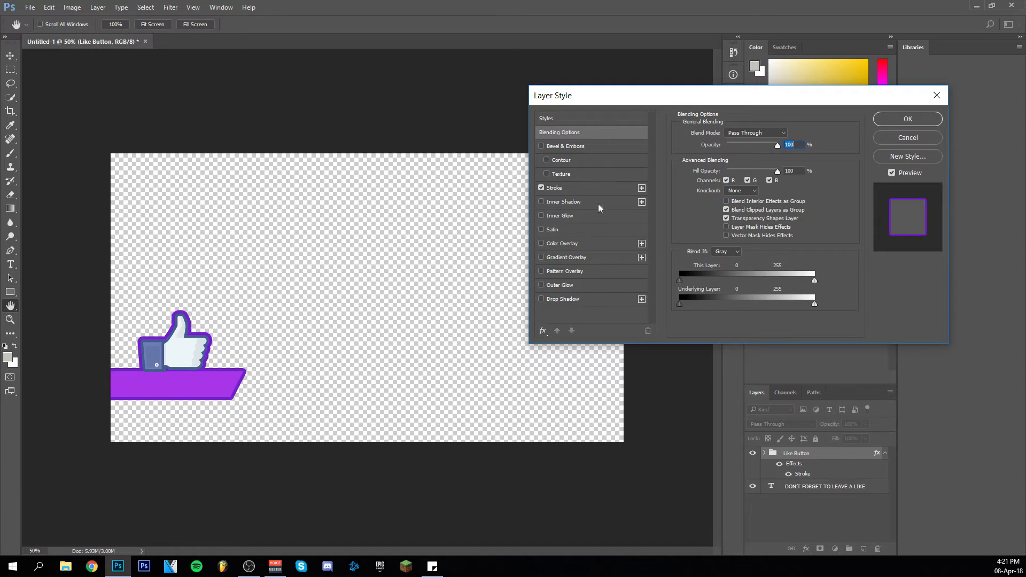
click(555, 187)
click(703, 212)
click(600, 51)
mouse_move(600, 51)
mouse_down()
mouse_move(593, 58)
mouse_move(623, 86)
mouse_move(611, 95)
mouse_move(606, 61)
mouse_up()
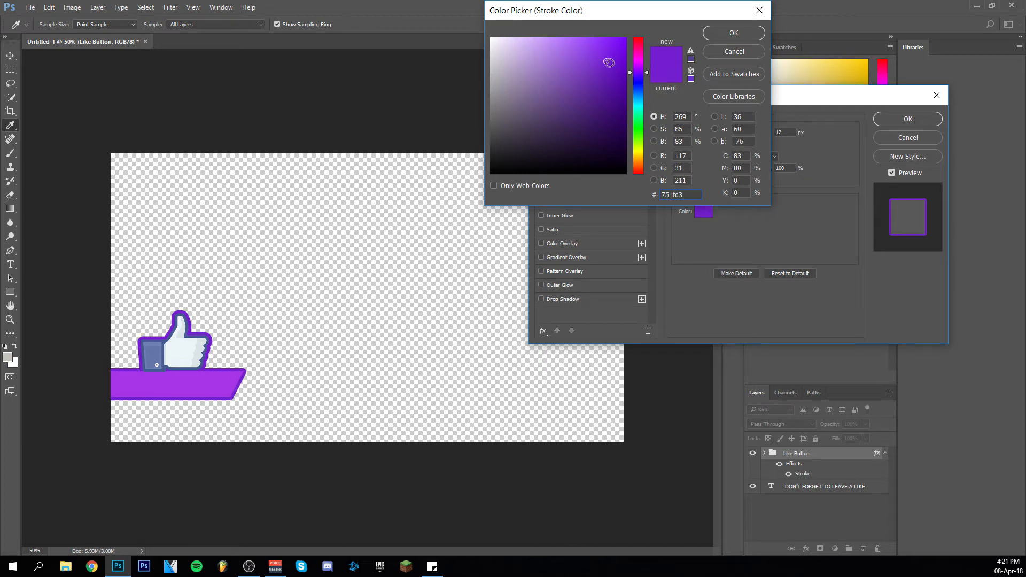
mouse_move(648, 74)
mouse_down()
mouse_move(651, 95)
mouse_move(650, 84)
mouse_up()
click(569, 40)
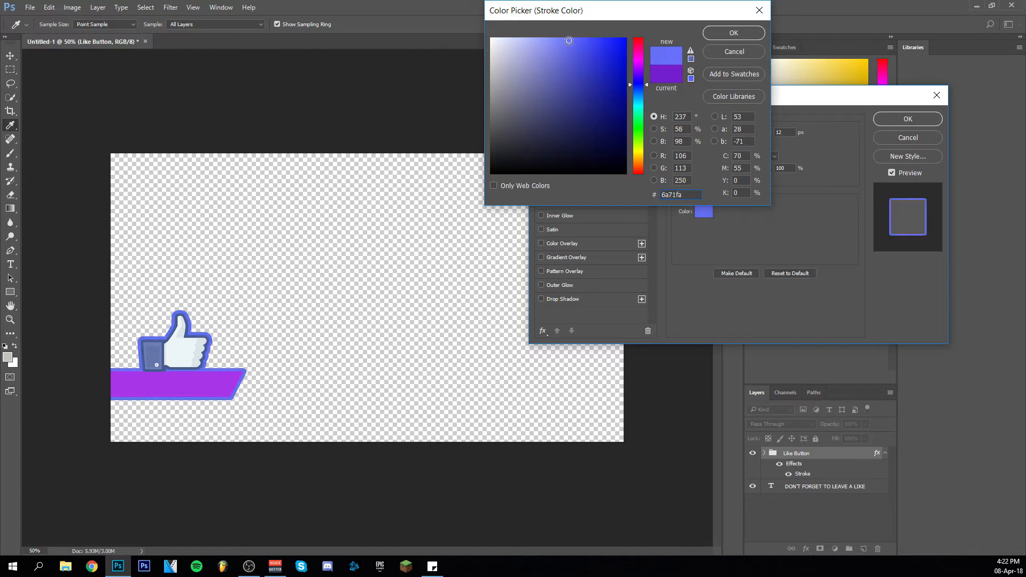
click(734, 34)
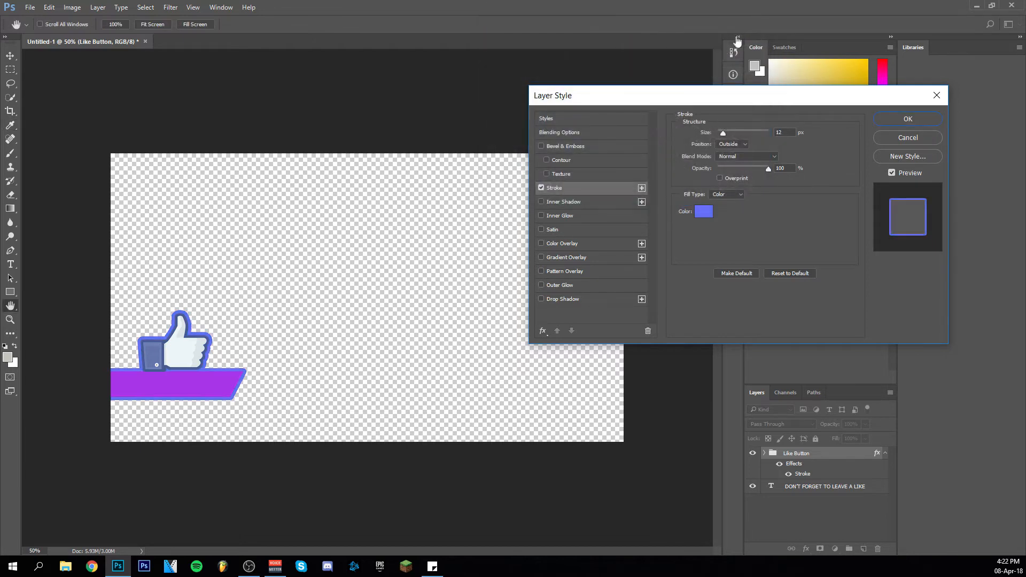
Add an Outer Glow to the Like Button group and set its size to 33 px.
click(541, 286)
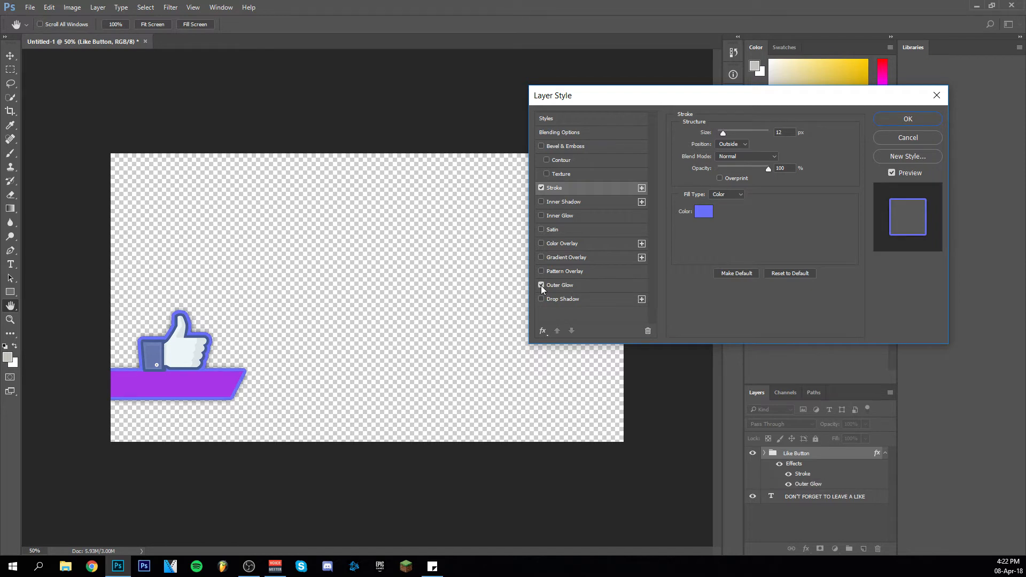
click(589, 285)
click(781, 221)
key(shift+Up)
key(shift+Up)
key(shift+Up)
key(shift+Up)
key(Down)
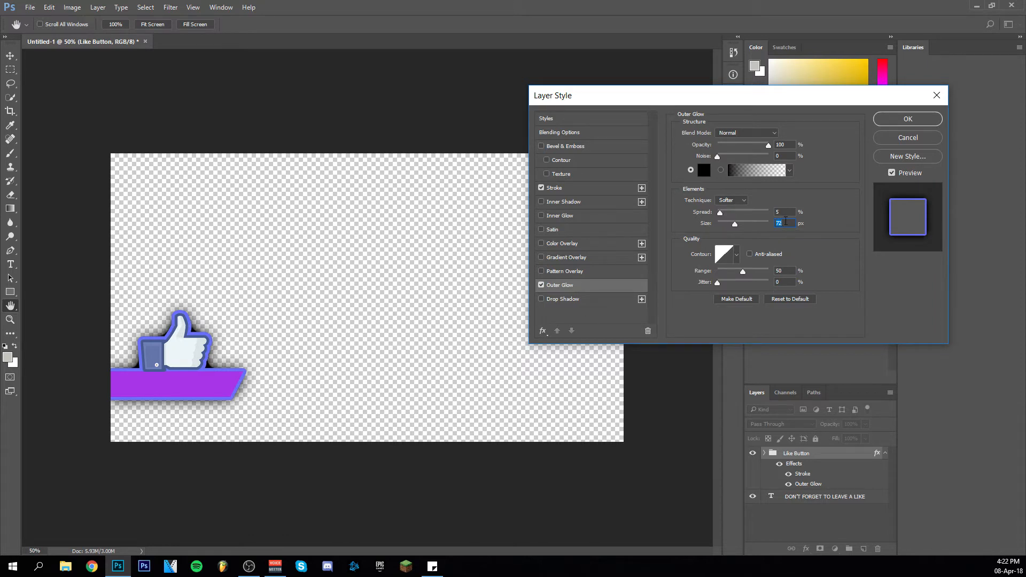
key(Down)
key(Down)
key(Down)
key(Down)
key(Down)
key(Down)
key(Down)
key(Down)
key(Down)
key(Down)
key(Down)
key(Down)
key(Down)
key(Down)
key(Down)
key(Down)
key(Down)
key(Down)
key(Down)
key(Down)
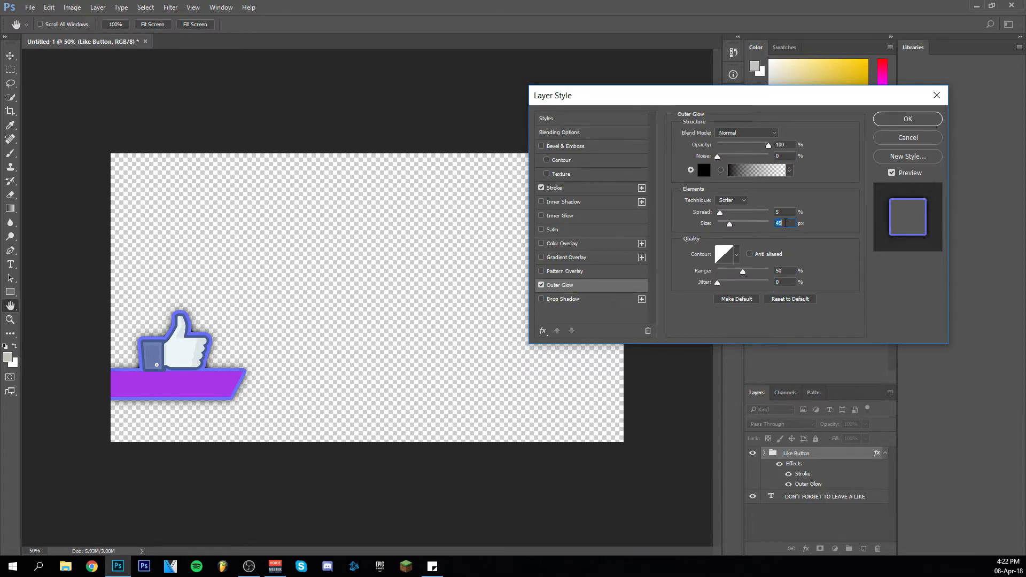
key(Down)
key(Down)
key(Down)
key(Down)
key(Down)
key(Down)
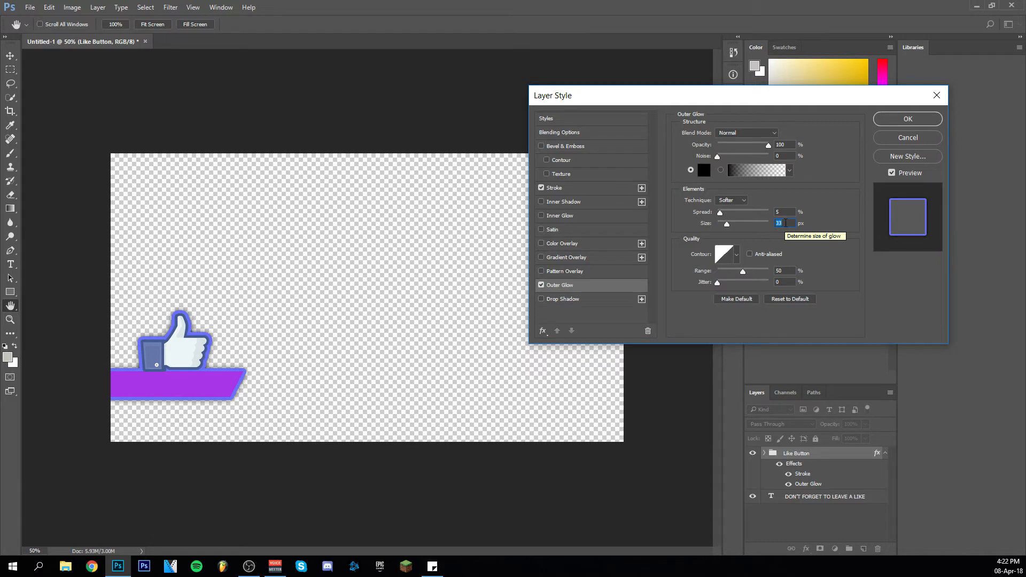
Set the Outer Glow's spread to 100% and its size to 22 px.
key(shift+Tab)
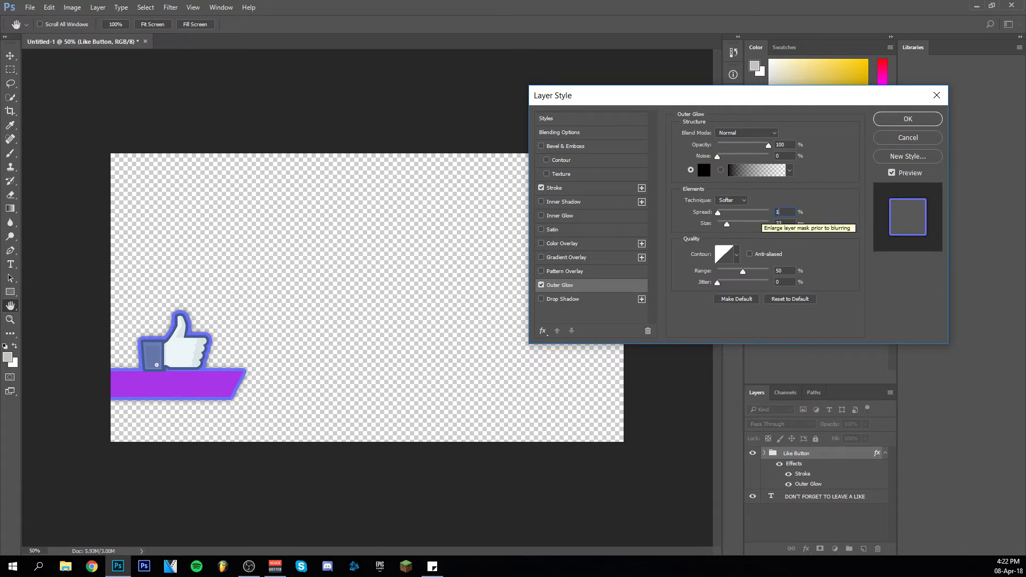
text(100)
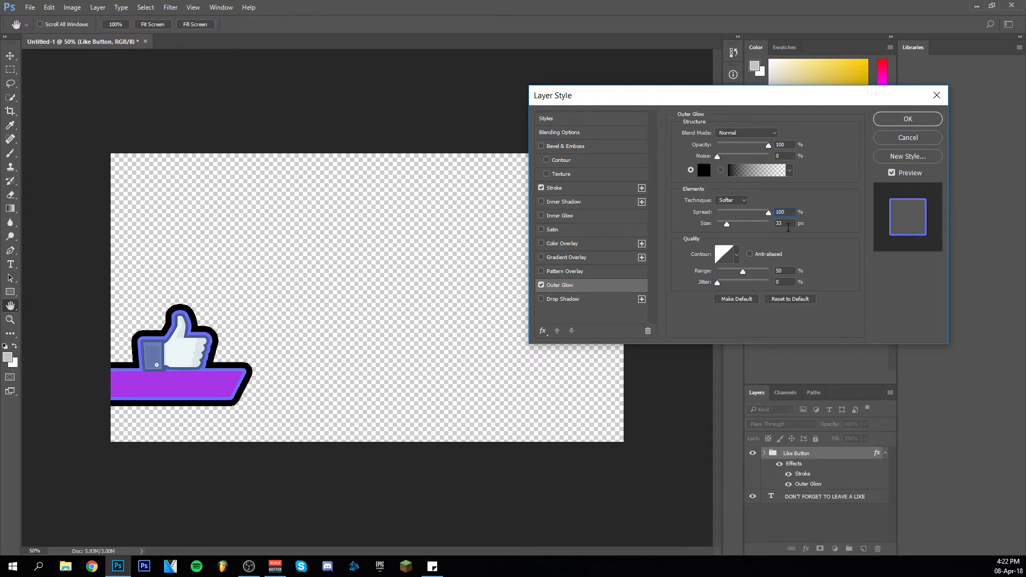
key(Down)
key(Down)
key(Down)
key(Down)
key(Down)
key(Down)
key(Down)
key(Down)
key(Down)
key(Down)
key(Down)
key(Down)
key(Up)
key(Up)
key(Up)
key(Up)
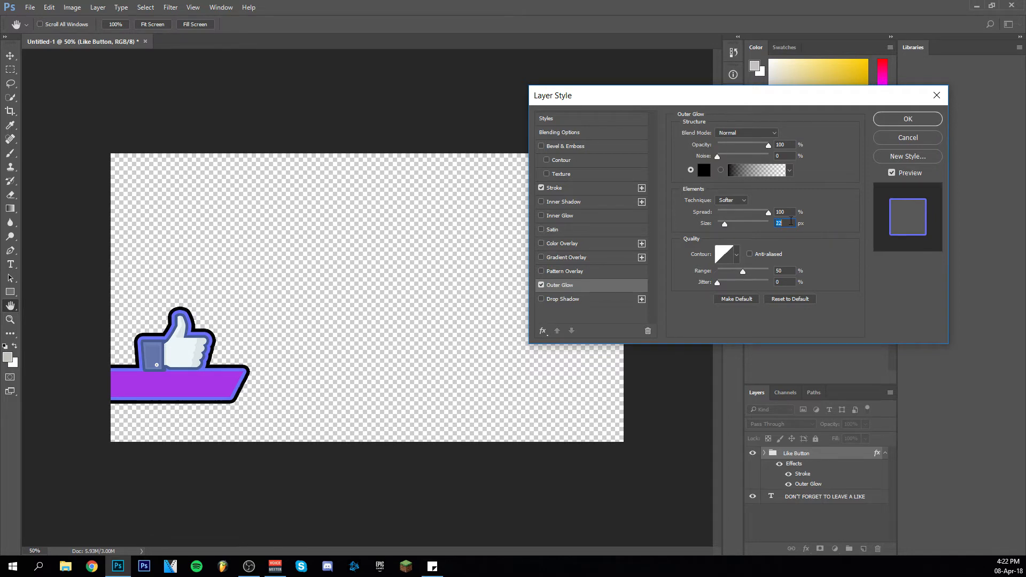
Change the Outer Glow colour to white, reduce its size slightly, and apply the layer style.
click(704, 170)
drag(541, 95, 434, 1)
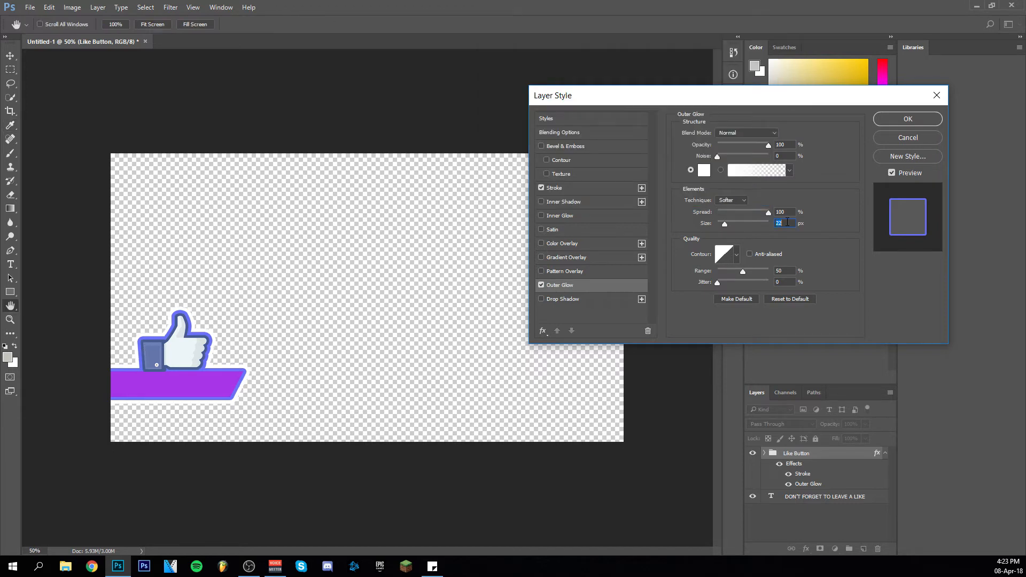
key(Down)
key(Down)
key(Down)
click(903, 120)
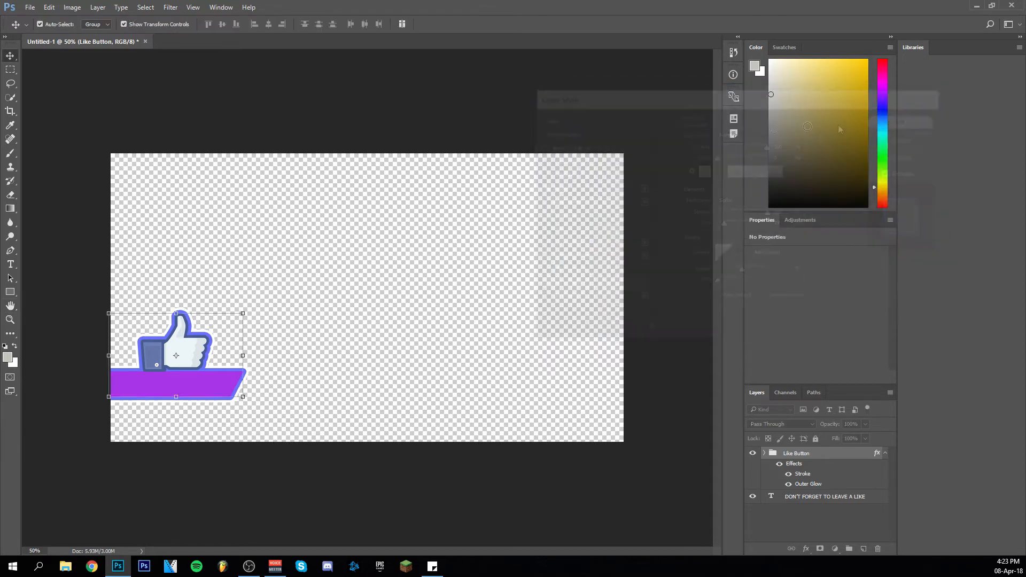
Move the DON'T FORGET TO LEAVE A LIKE text layer above the Like Button group and deselect it.
drag(790, 501, 794, 445)
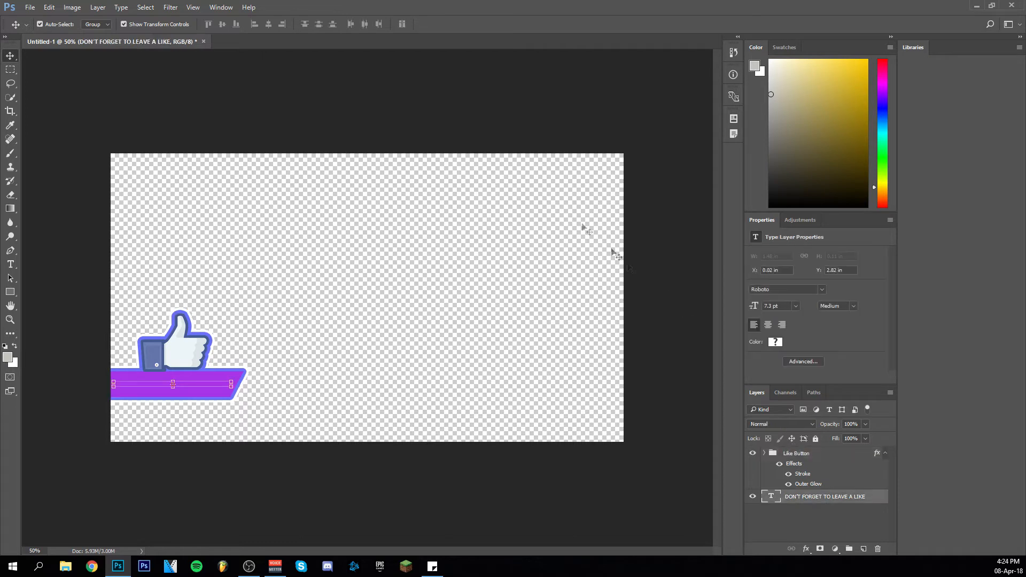
drag(827, 503, 823, 447)
click(475, 80)
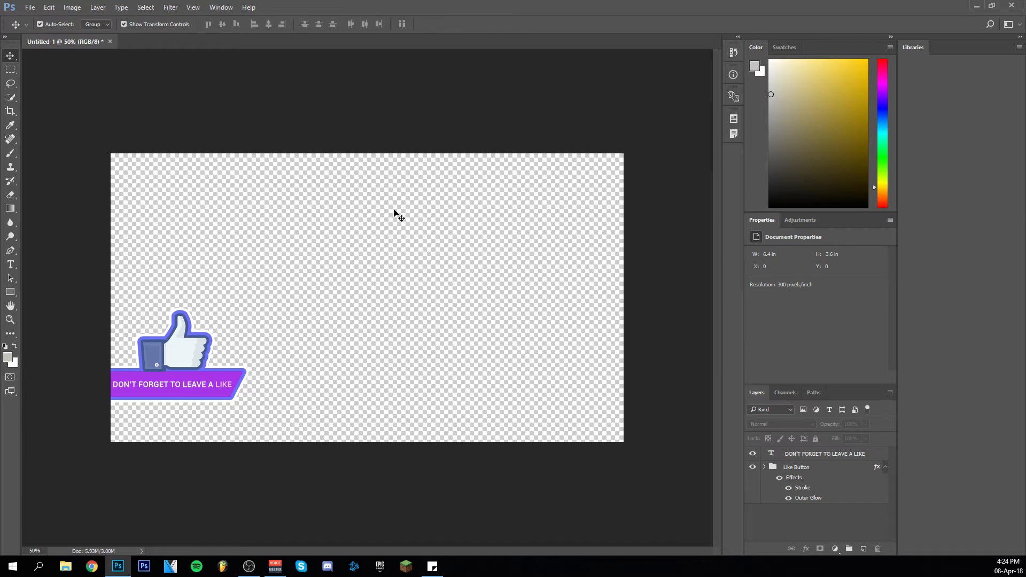
Set the whole banner text to 7 pt and commit the edit.
key(t)
drag(110, 383, 251, 389)
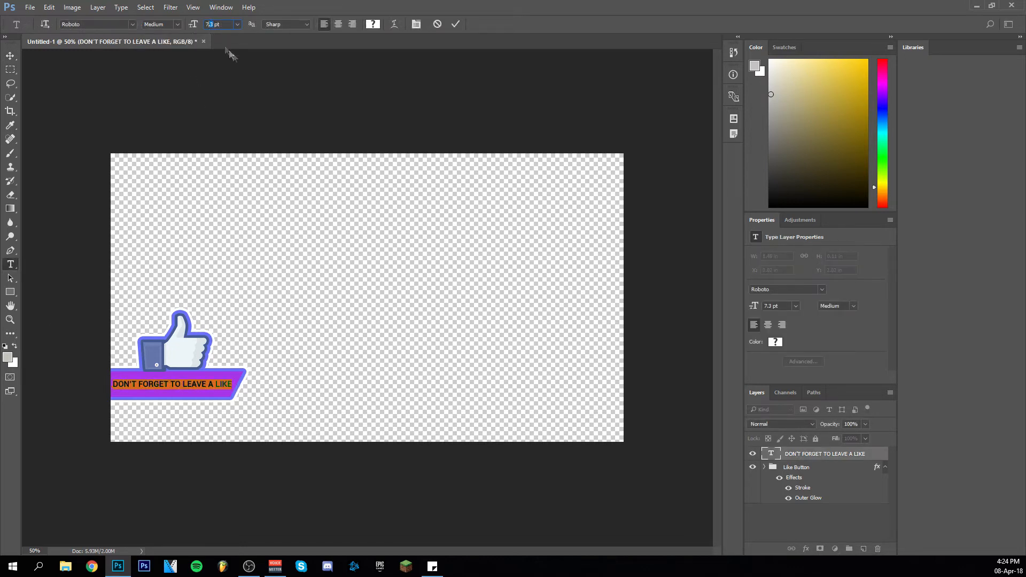
key(BackSpace)
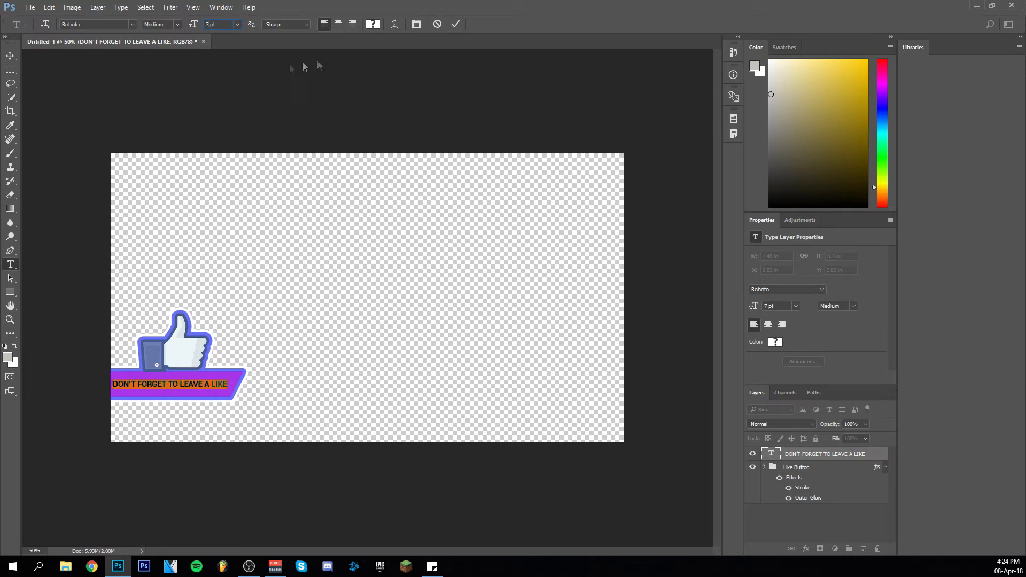
click(455, 24)
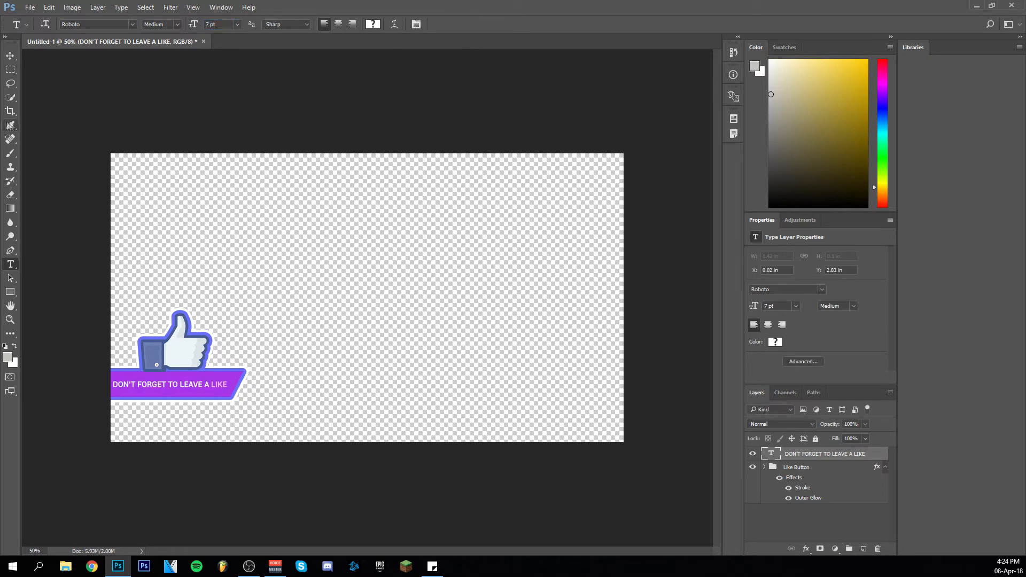
Move the DON'T FORGET TO LEAVE A LIKE text slightly right so it sits centred within the purple bar.
click(9, 55)
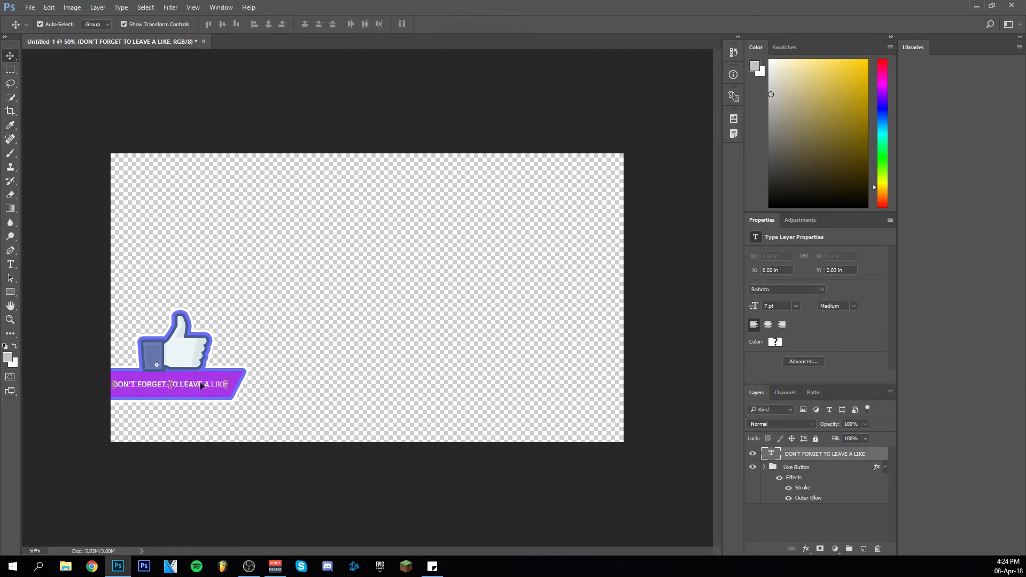
drag(195, 386, 198, 387)
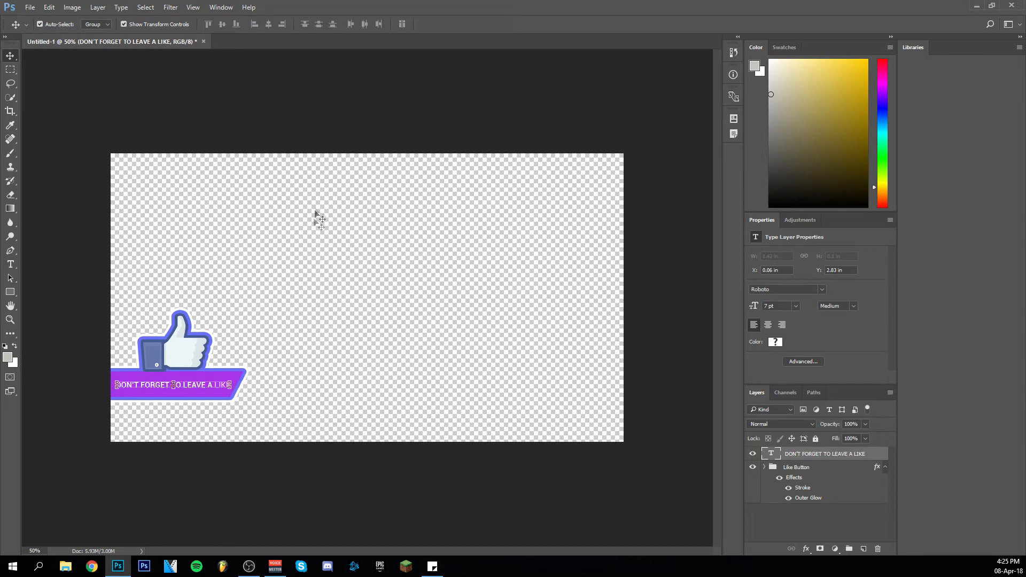
click(315, 144)
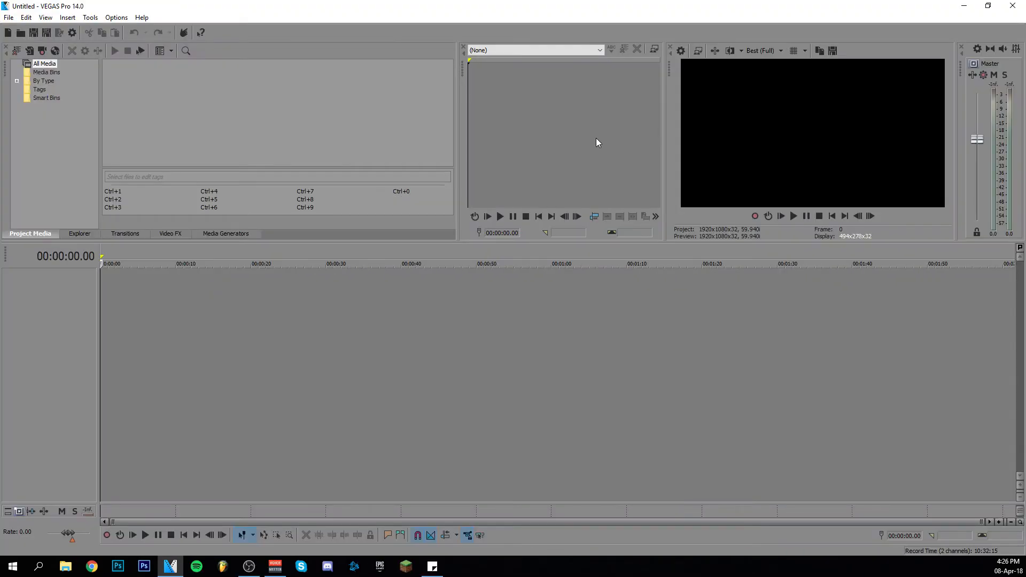
Start a new 1920x1080 project in VEGAS Pro with the frame rate set to 59.940 (Double NTSC).
click(8, 17)
click(20, 30)
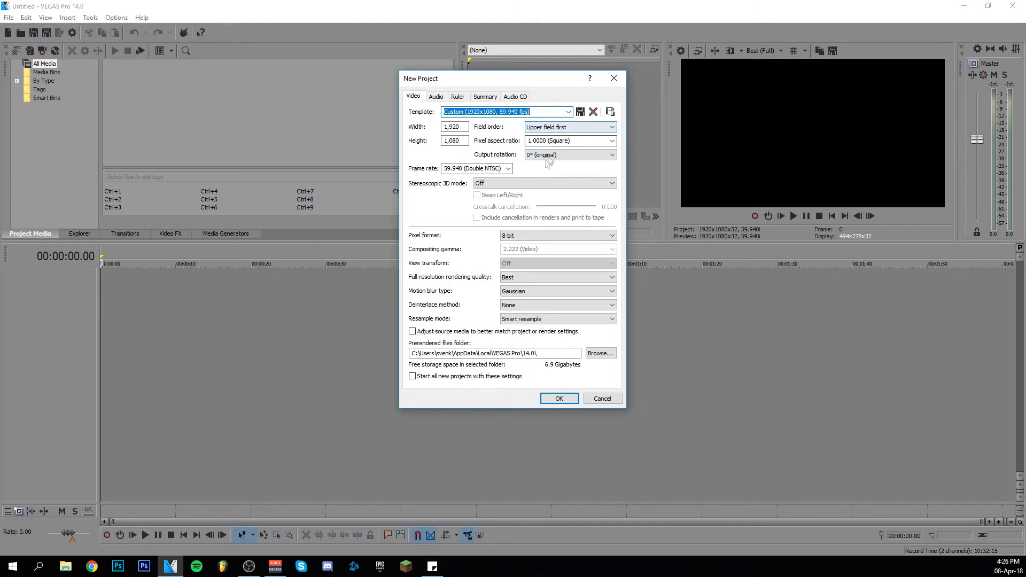
click(508, 169)
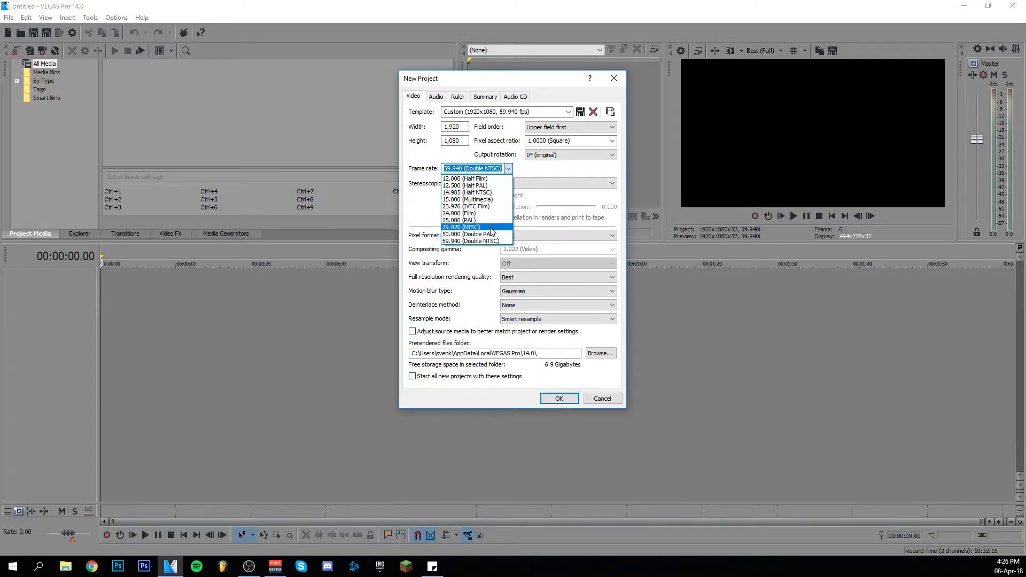
click(534, 220)
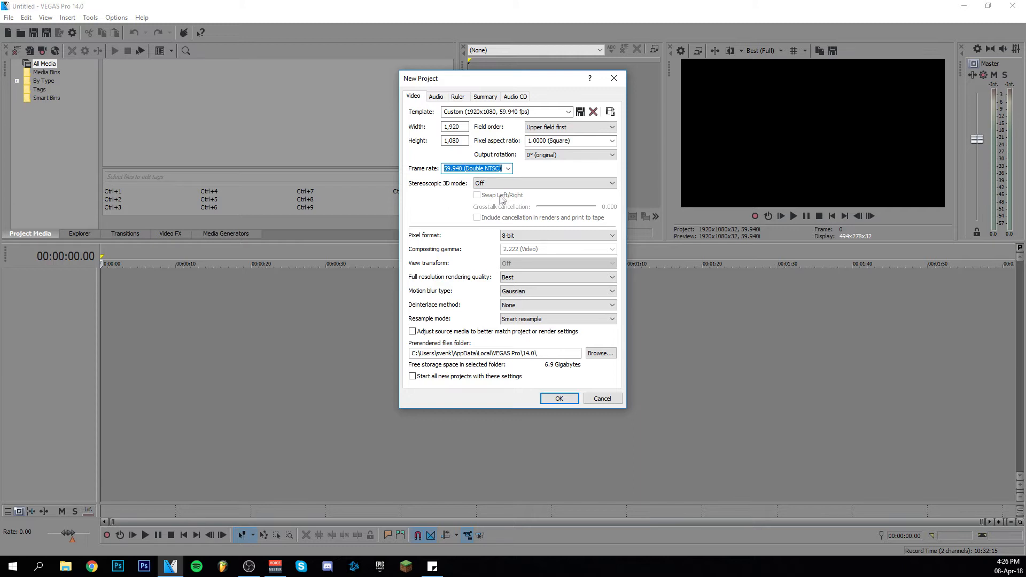
click(507, 169)
click(493, 243)
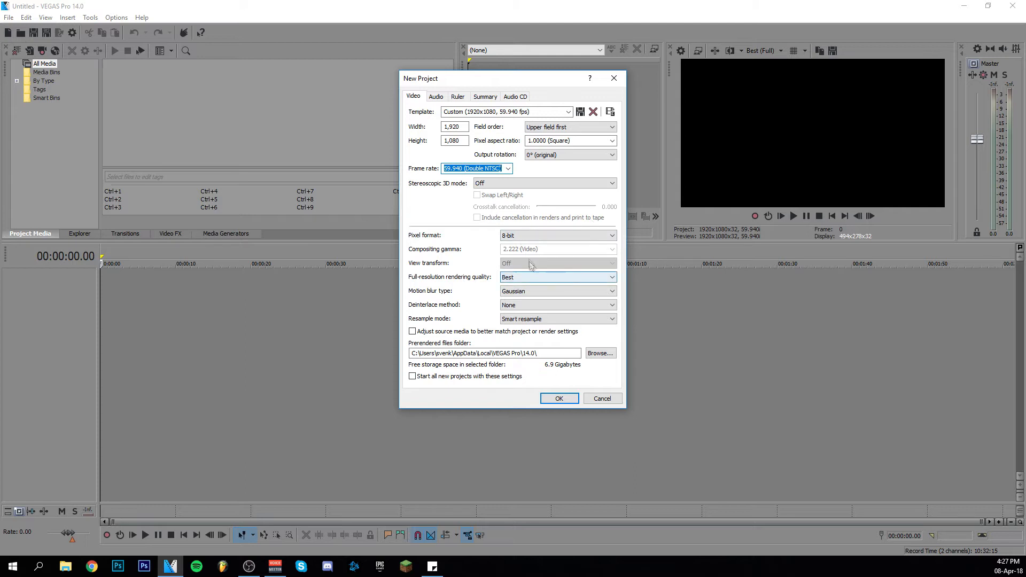
Set the full-resolution rendering quality to Best and create the project.
click(553, 277)
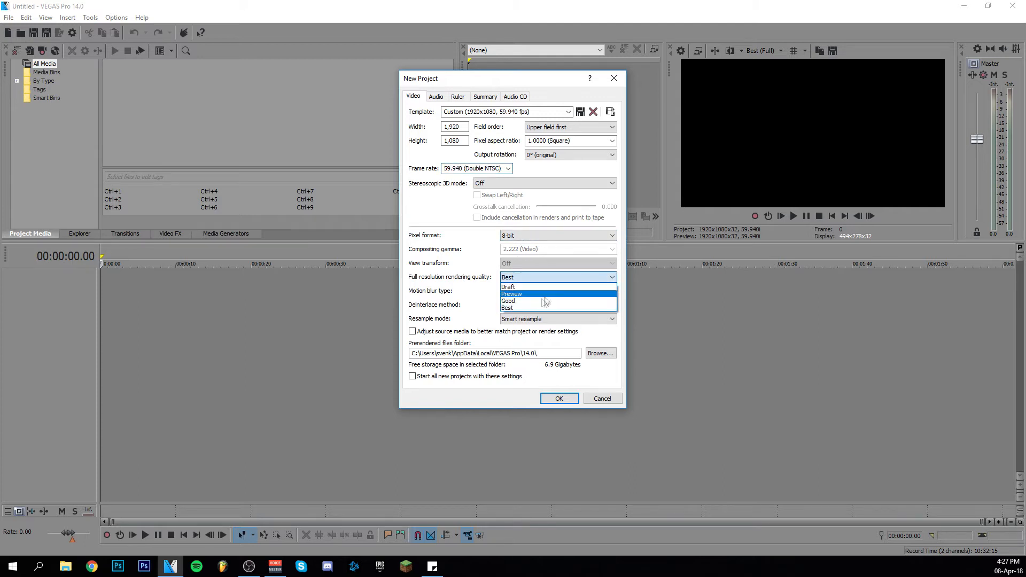
click(537, 312)
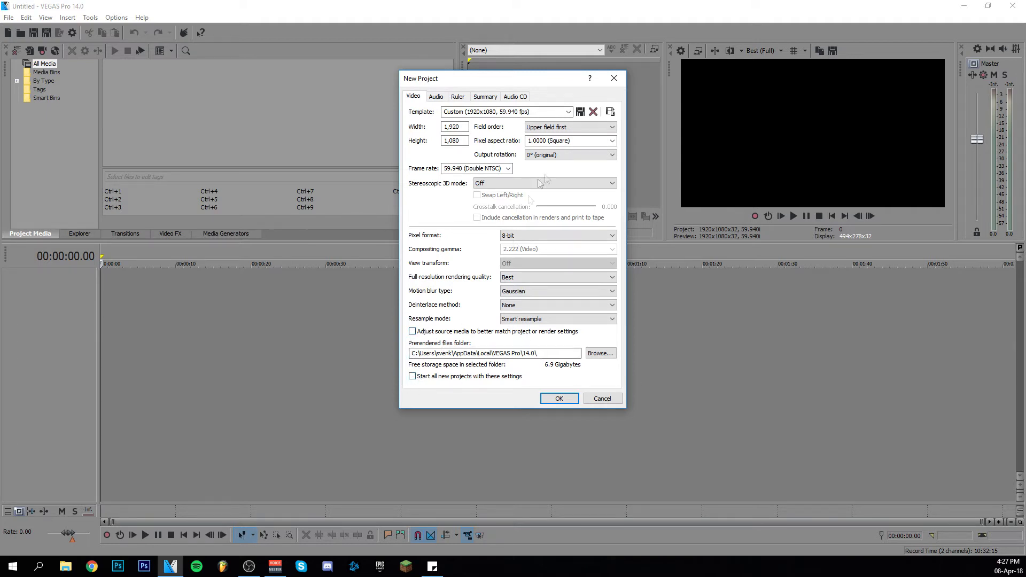
click(553, 401)
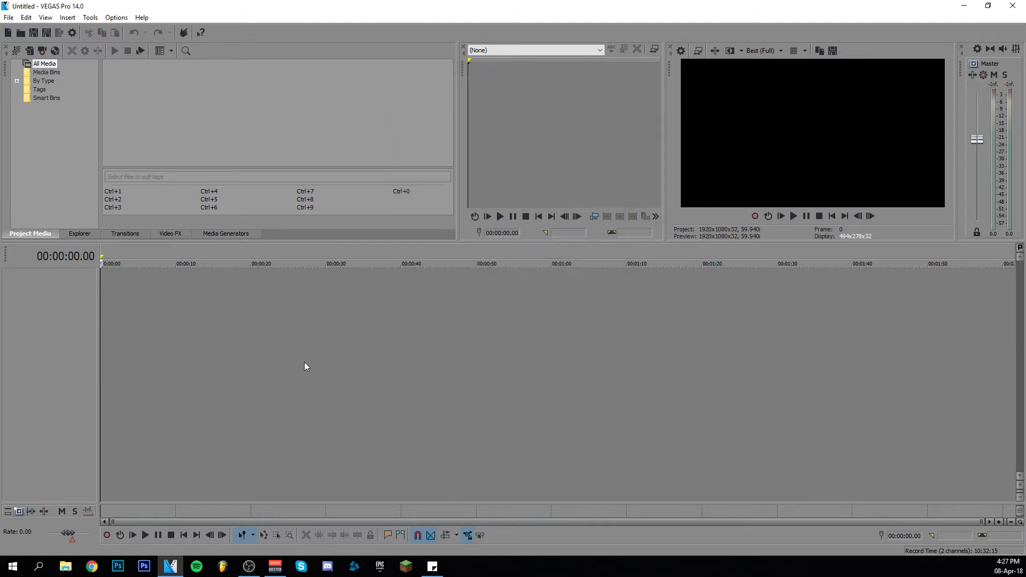
Import Video 39.mp4 from the Video 39 folder and place it at the start of the timeline.
click(30, 51)
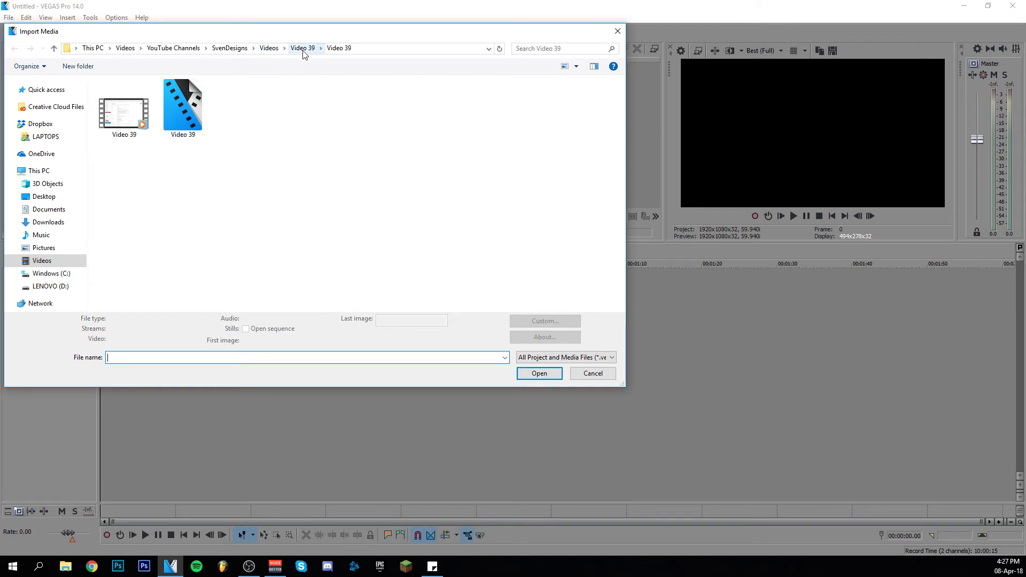
click(268, 48)
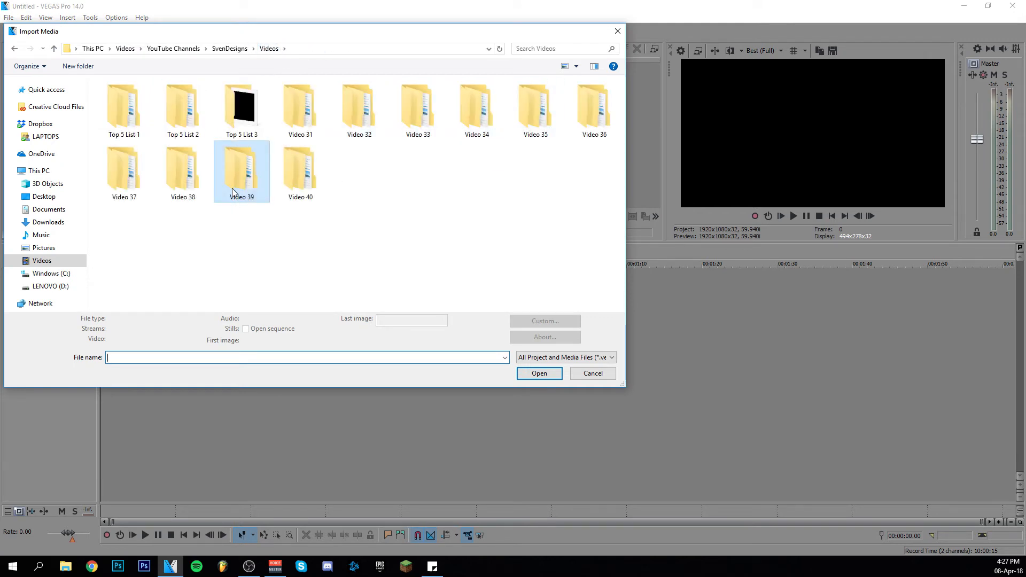
double_click(234, 170)
double_click(230, 121)
click(122, 126)
double_click(122, 126)
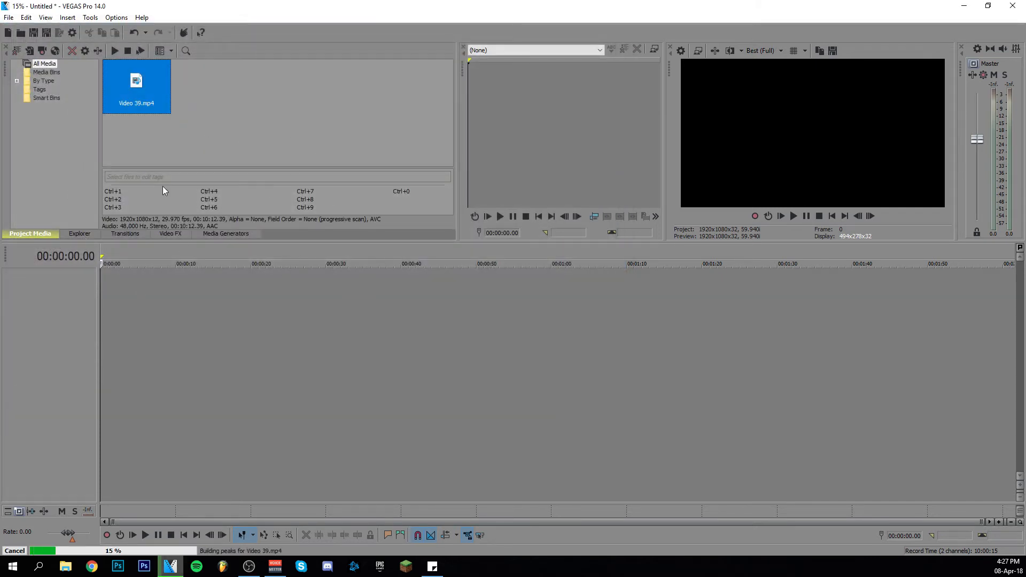
drag(136, 76, 107, 329)
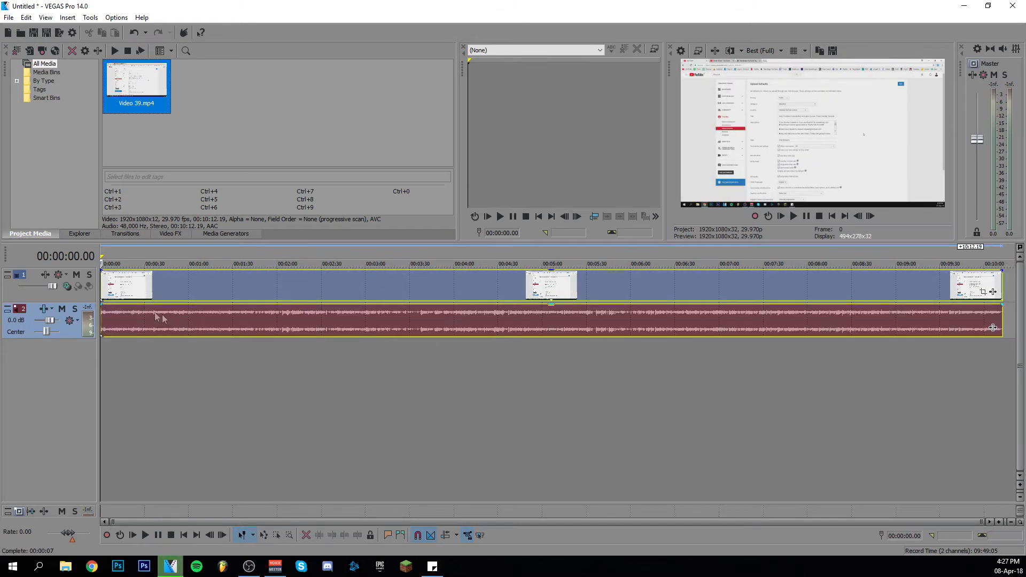
Trim the end of the Video 39 clip at 00:01:29.29.
click(113, 291)
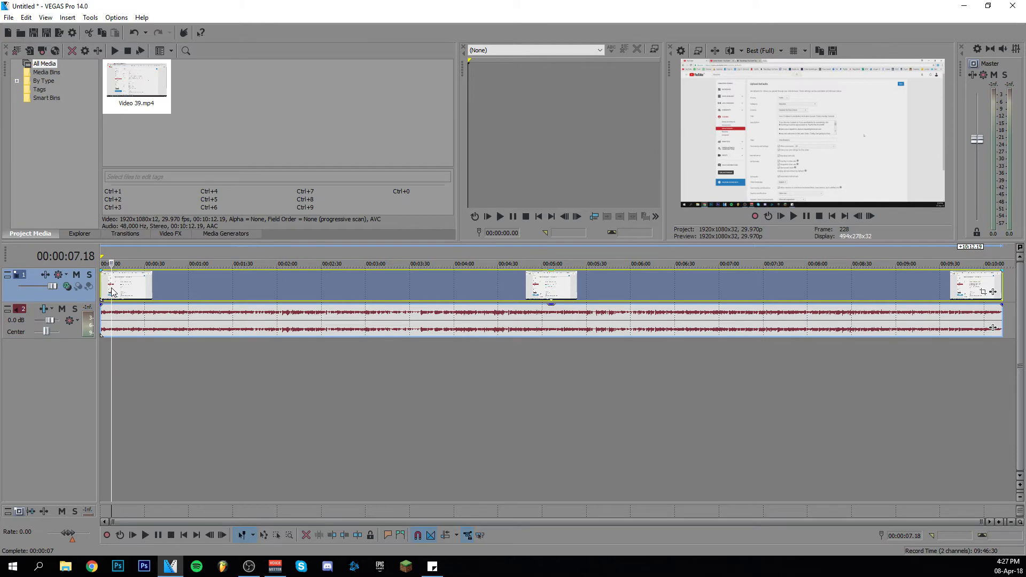
click(128, 291)
click(157, 291)
drag(159, 289, 231, 291)
right_click(233, 291)
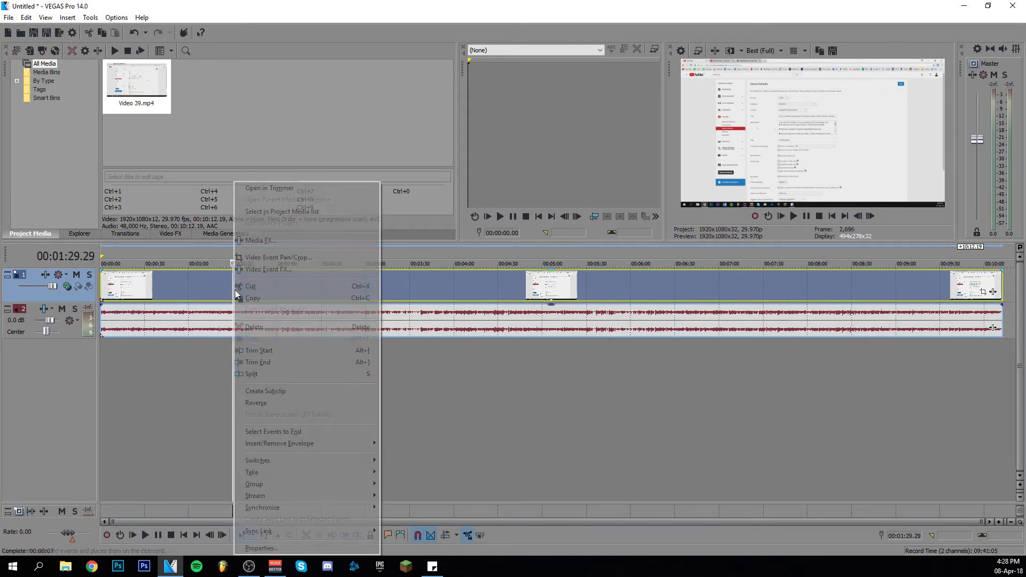
click(267, 364)
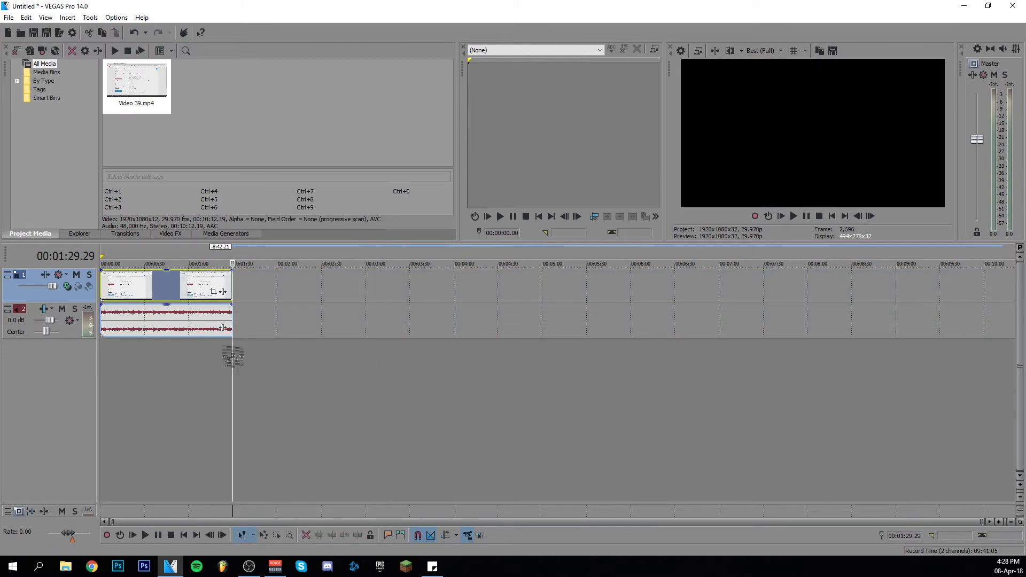
Split the Video 39 clip at 00:00:30.25.
drag(234, 359, 146, 372)
scroll(145, 371, up, 3)
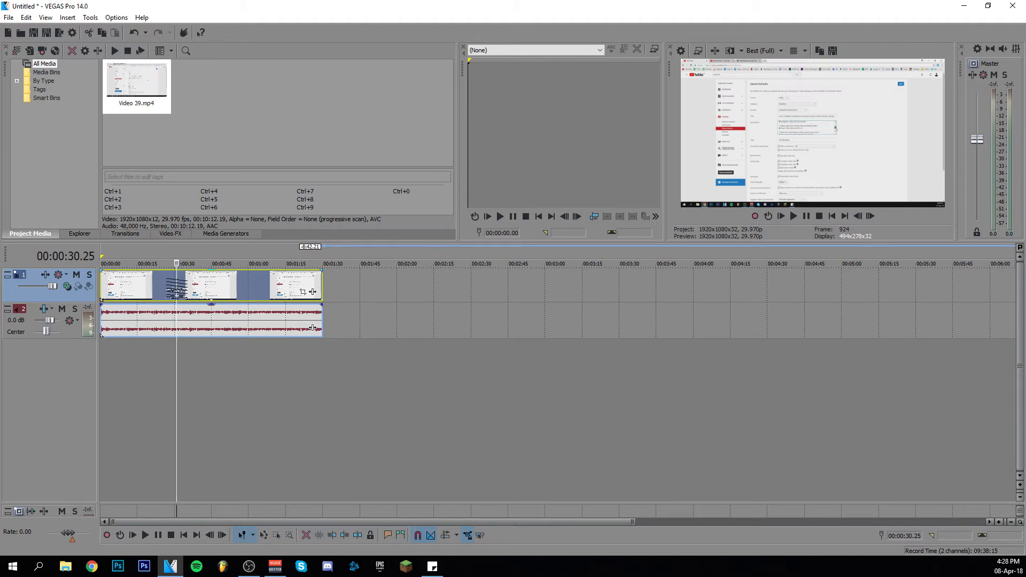
right_click(178, 289)
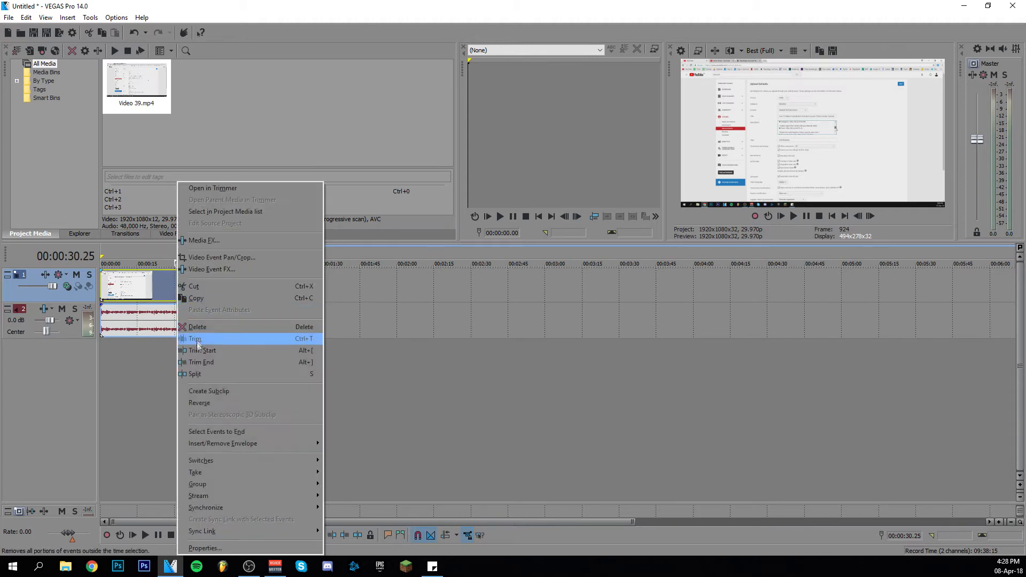
click(195, 374)
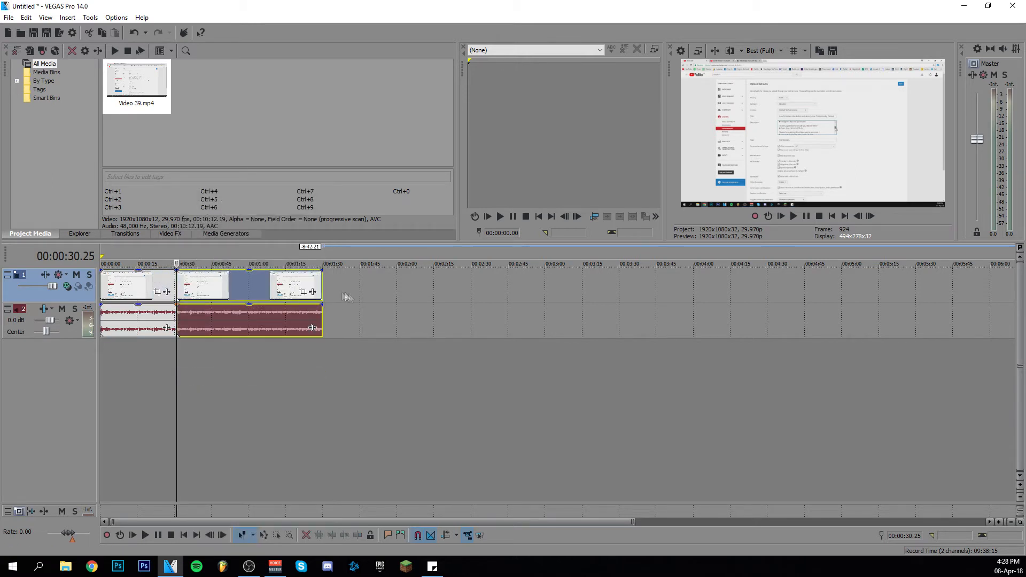
Deselect the split clips and insert an empty video track above the footage.
drag(181, 384, 176, 357)
right_click(330, 283)
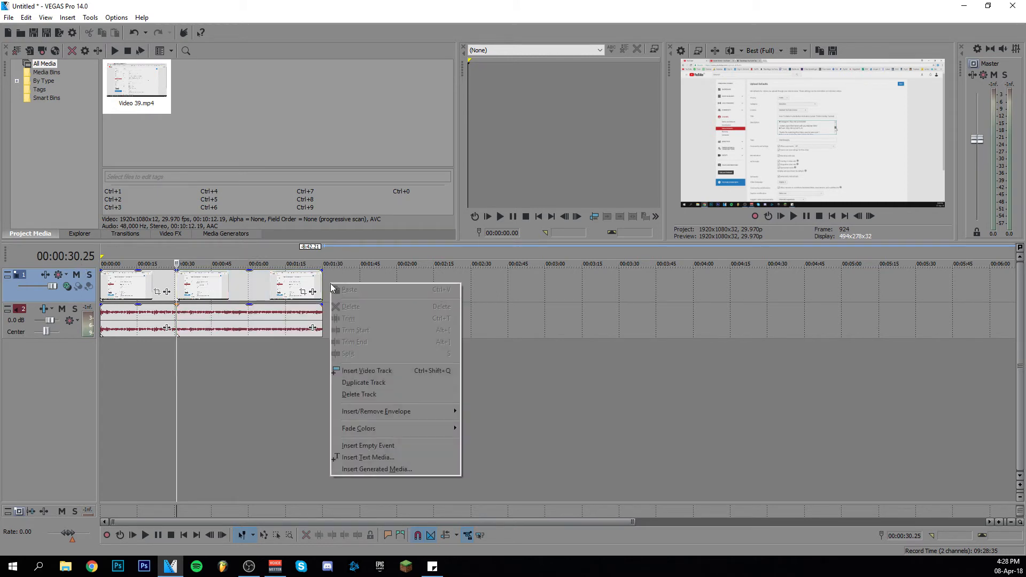
click(390, 371)
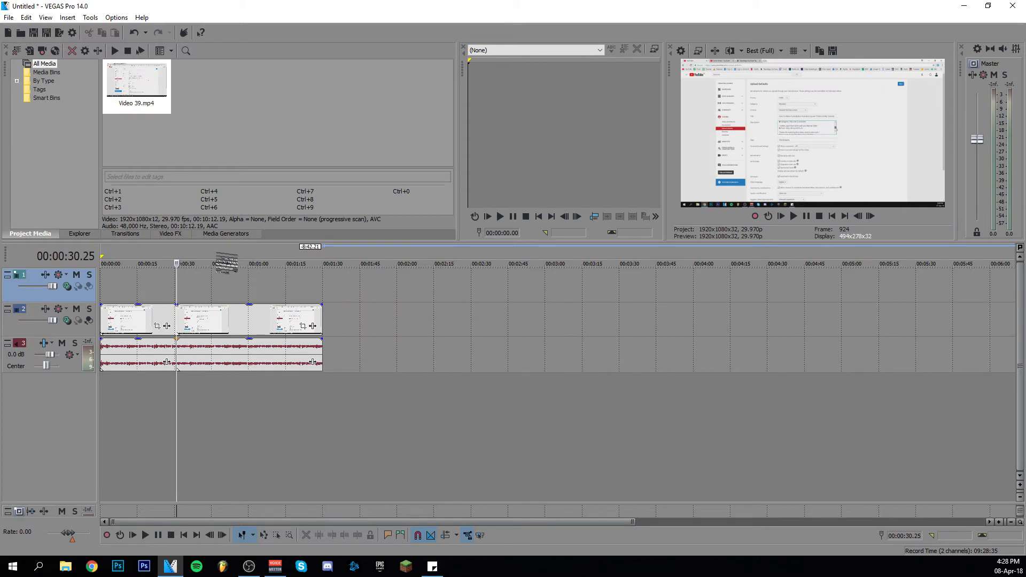
Import Like Button.png from the Video 40 Items folder and place it on the empty video track at the 00:00:30.25 split.
click(30, 50)
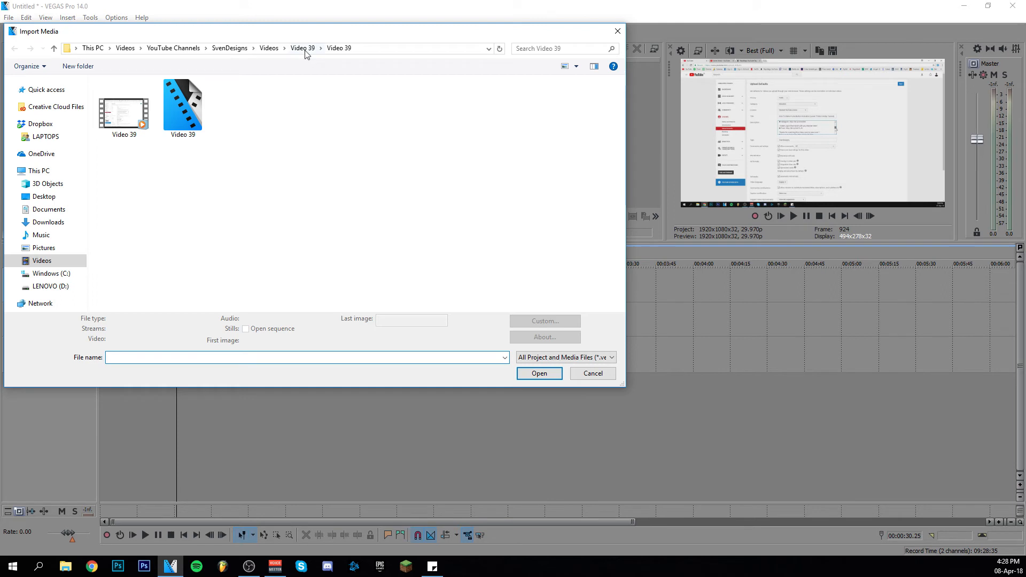
click(303, 49)
click(279, 49)
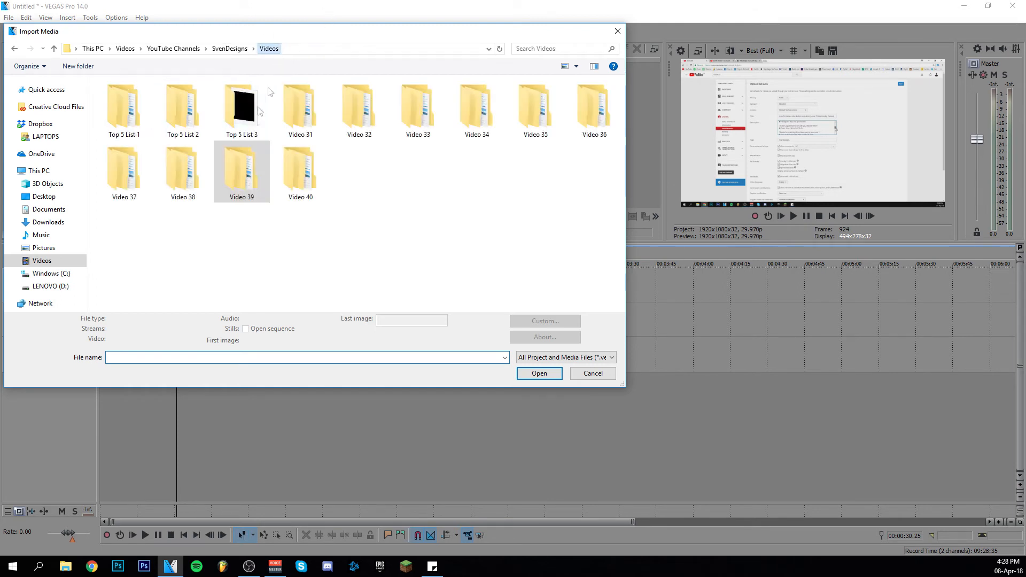
double_click(284, 177)
double_click(137, 137)
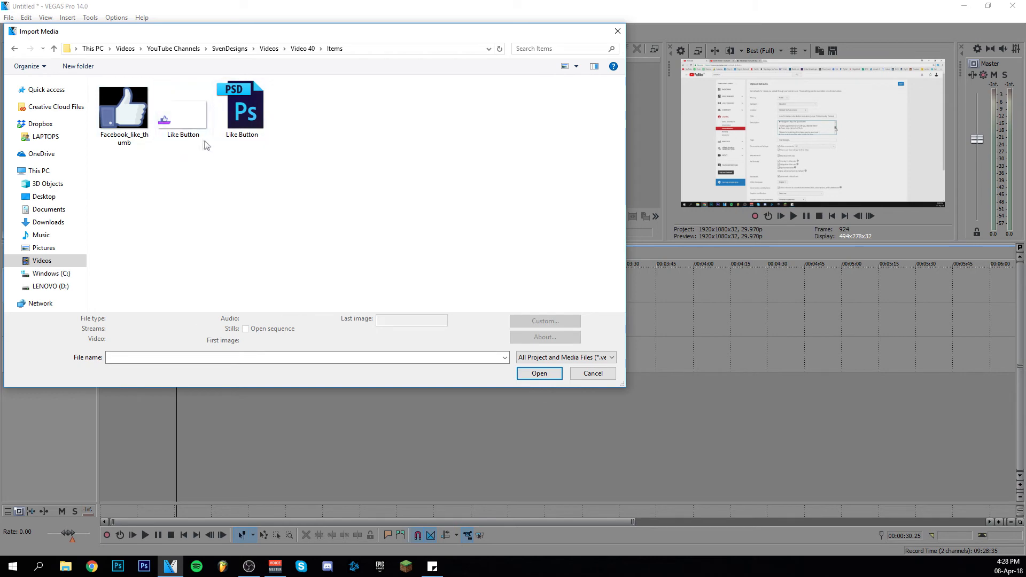
double_click(176, 126)
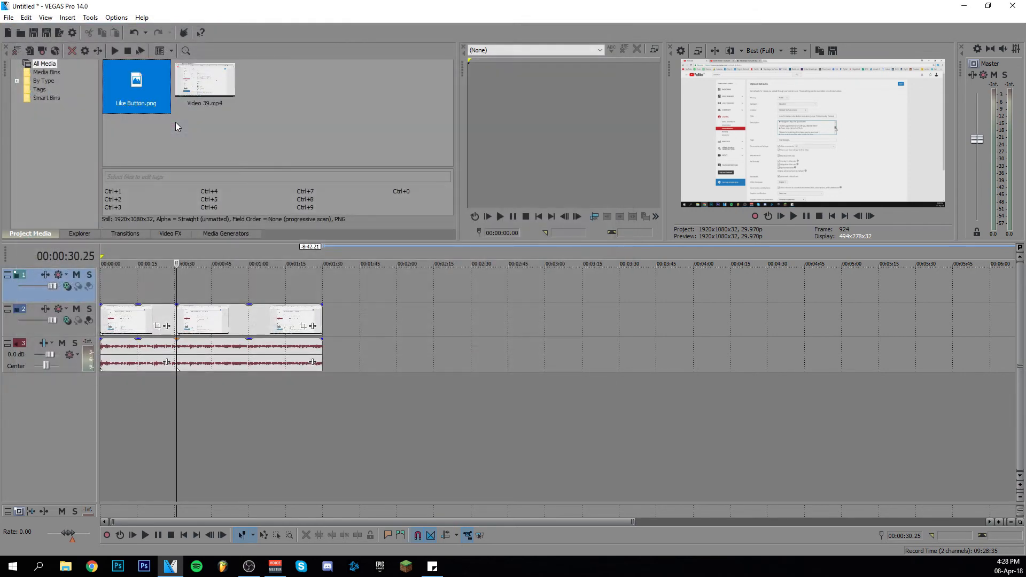
drag(120, 83, 183, 286)
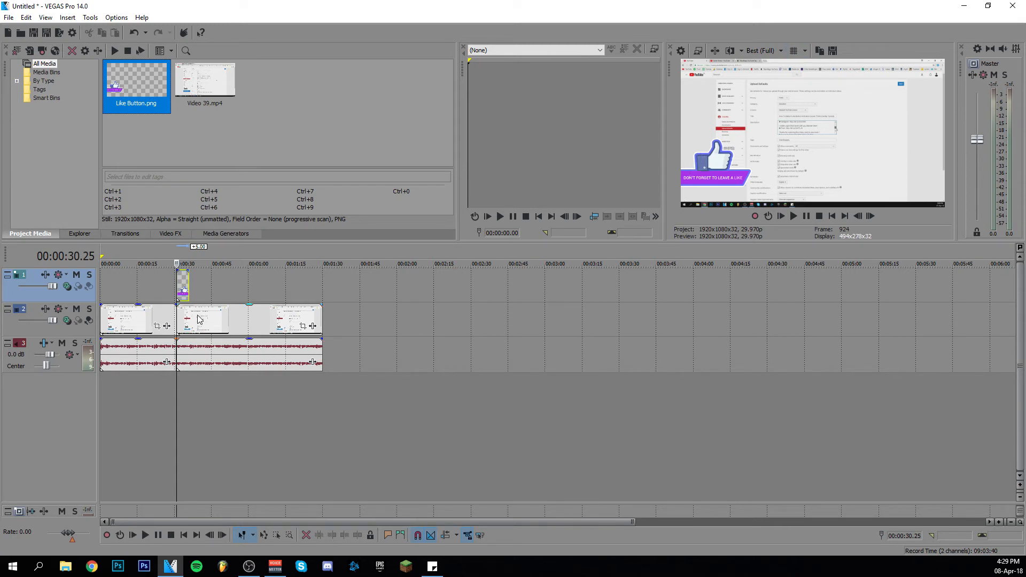
scroll(197, 320, up, 5)
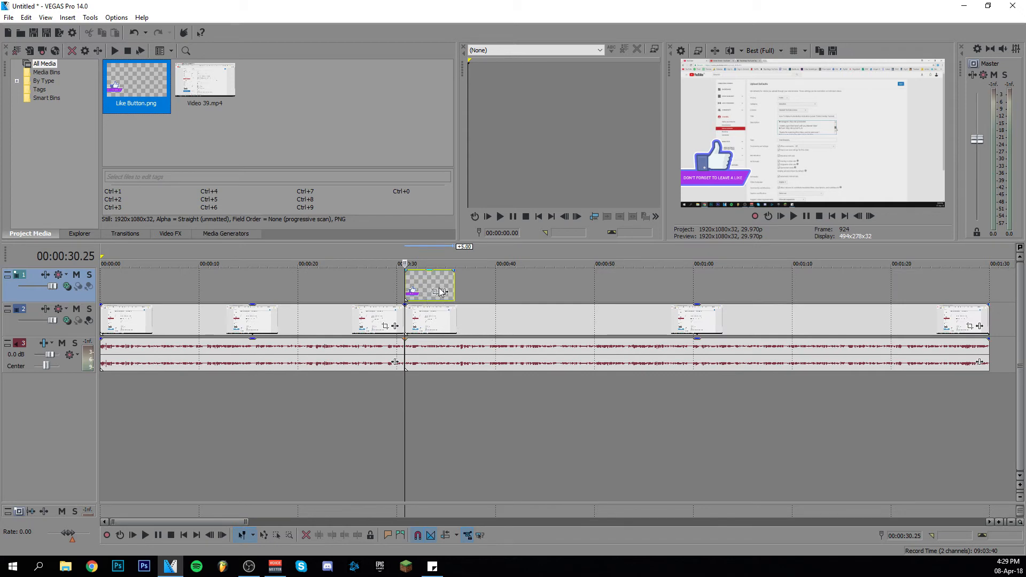
click(434, 291)
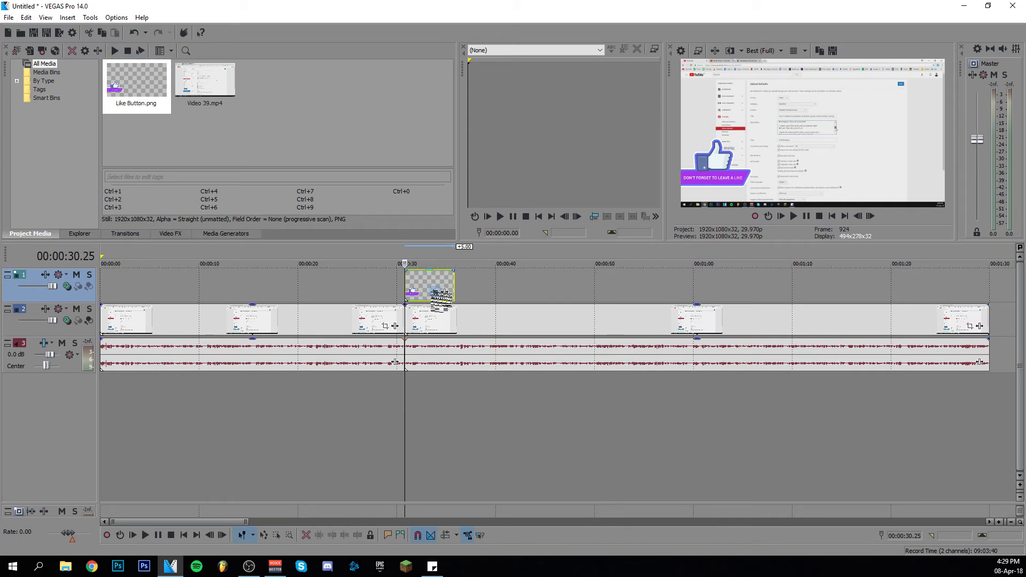
drag(806, 150, 978, 413)
drag(820, 405, 365, 85)
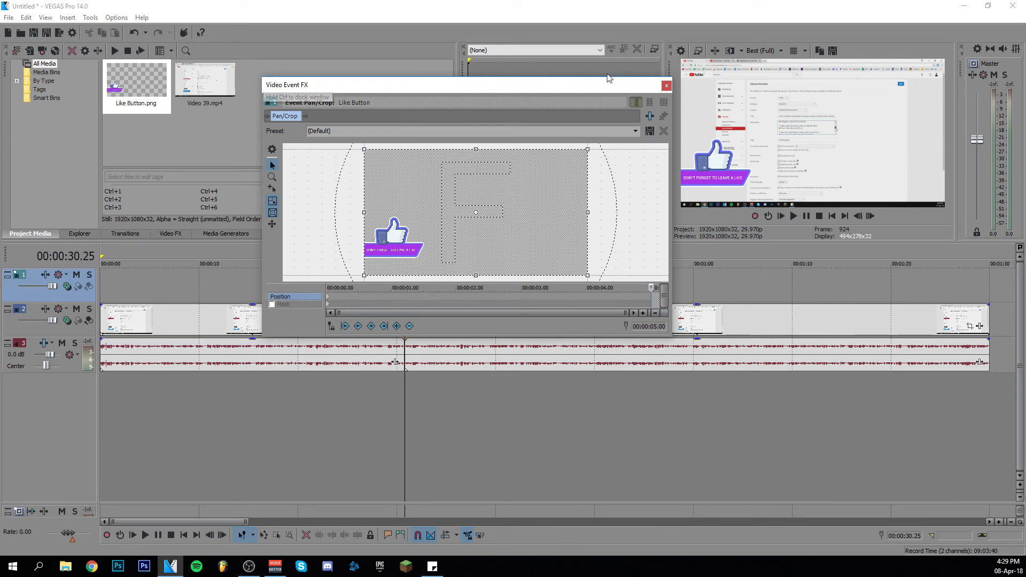
click(667, 85)
Extend the Like Button clip to end at about 00:00:40 and return the playhead to the clip's start at 00:00:30.25.
drag(455, 293, 498, 291)
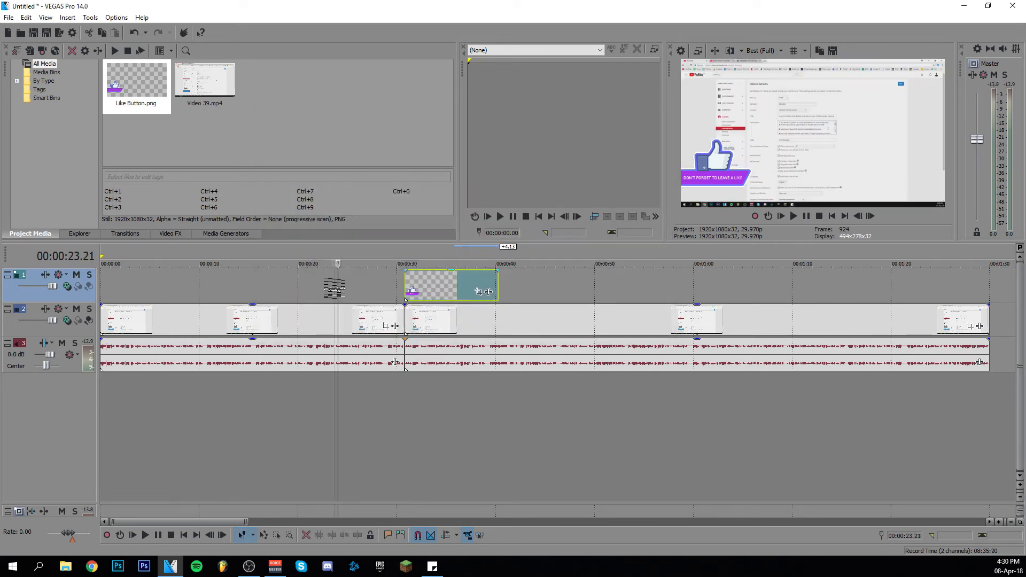
drag(336, 287, 405, 294)
Open Event Pan/Crop for the Like Button clip and add a Position keyframe at about 2 seconds.
click(479, 291)
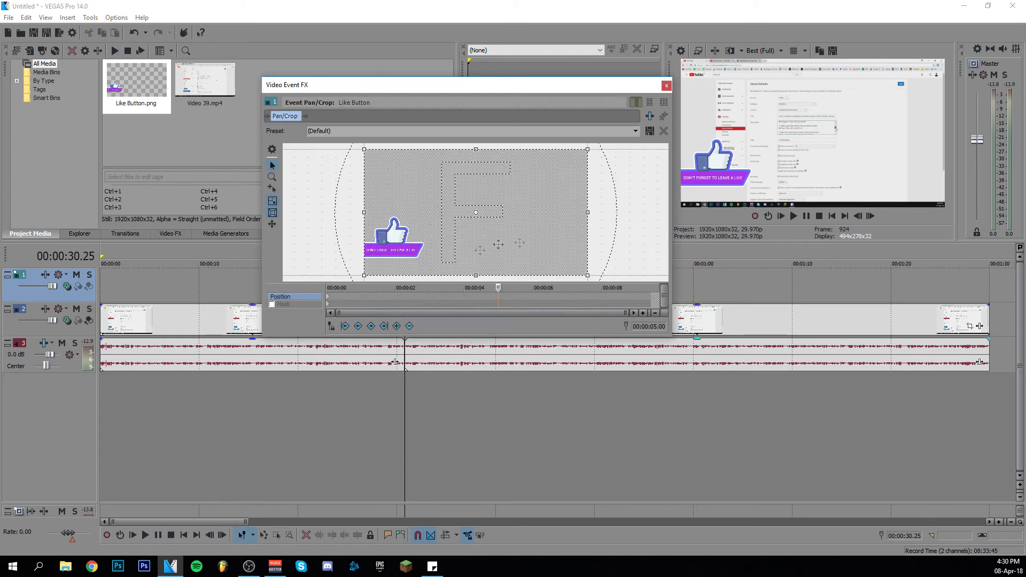
drag(495, 88, 576, 185)
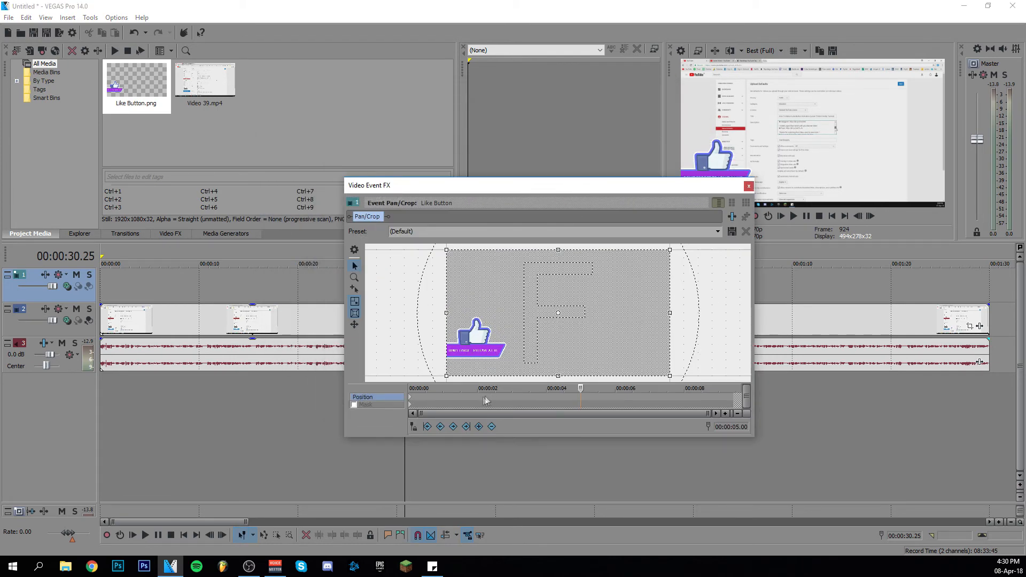
drag(607, 389, 428, 410)
click(422, 397)
At the Like Button clip's first Position keyframe, shift the Pan/Crop frame horizontally until the overlay sits fully outside the video's left edge.
drag(422, 397, 394, 393)
key(Right)
key(Right)
key(Right)
key(Right)
key(Right)
key(Right)
key(Right)
key(Right)
key(Right)
key(Right)
key(Right)
key(Right)
key(Right)
key(Right)
key(Right)
key(Right)
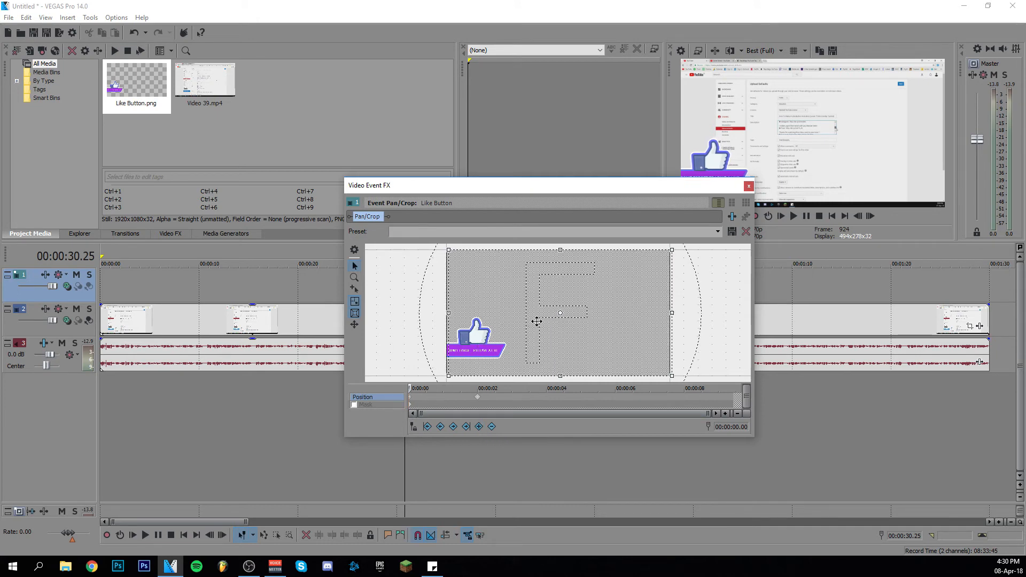
key(Right)
key(Right)
key(Right)
key(Right)
key(Right)
key(Right)
key(Right)
key(Right)
key(Right)
key(Right)
key(Right)
key(Right)
key(Right)
key(Right)
key(Right)
key(Right)
key(Right)
key(Right)
key(Right)
key(Right)
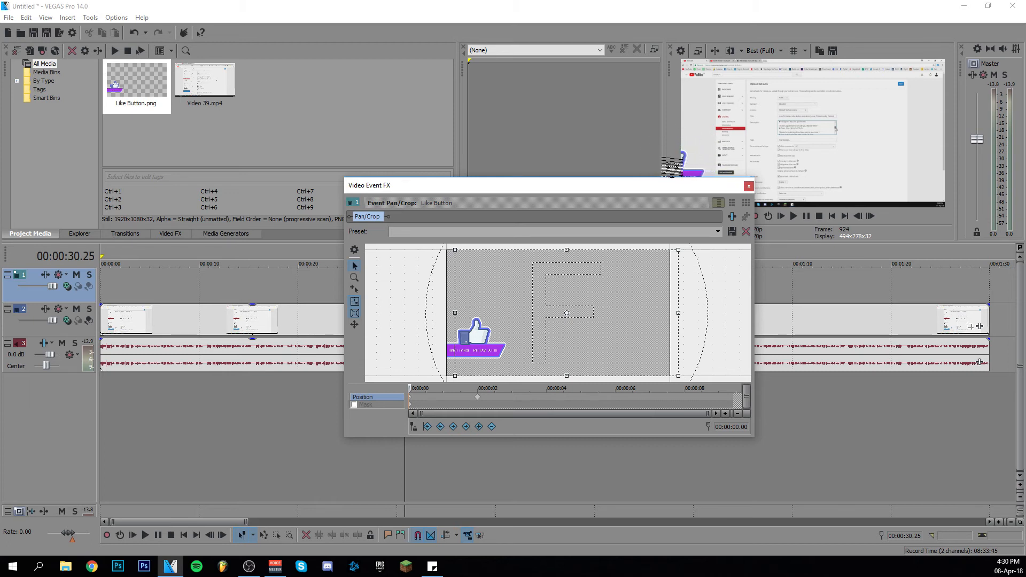
key(Right)
key(Right)
key(Right)
key(Right)
key(Right)
key(Right)
key(Right)
key(Right)
key(Right)
key(Right)
key(Right)
key(Right)
key(Right)
key(Right)
key(Right)
key(Right)
key(Right)
key(Right)
key(Right)
key(Right)
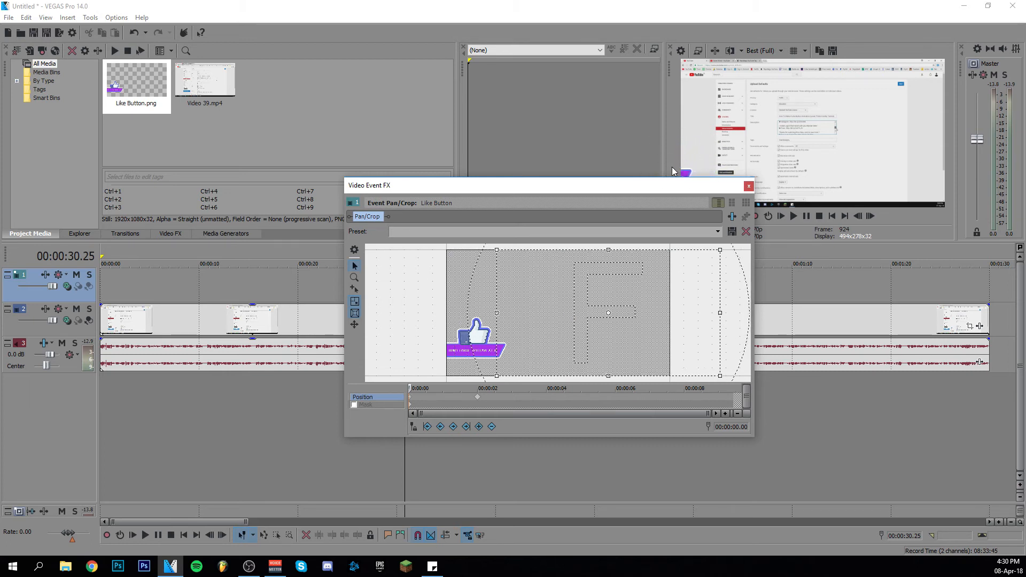
key(Right)
key(Right)
key(Right)
key(Right)
key(Right)
key(Right)
key(Right)
key(Right)
key(Right)
key(Right)
key(Right)
key(Right)
key(Right)
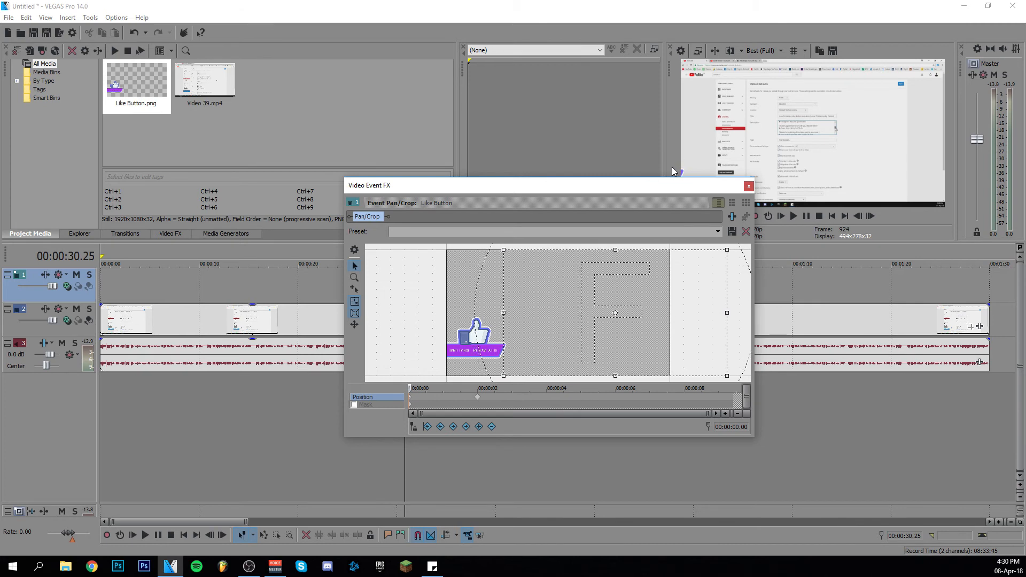
key(Right)
key(Right)
key(Right)
key(Right)
key(Right)
key(Right)
key(Right)
key(Right)
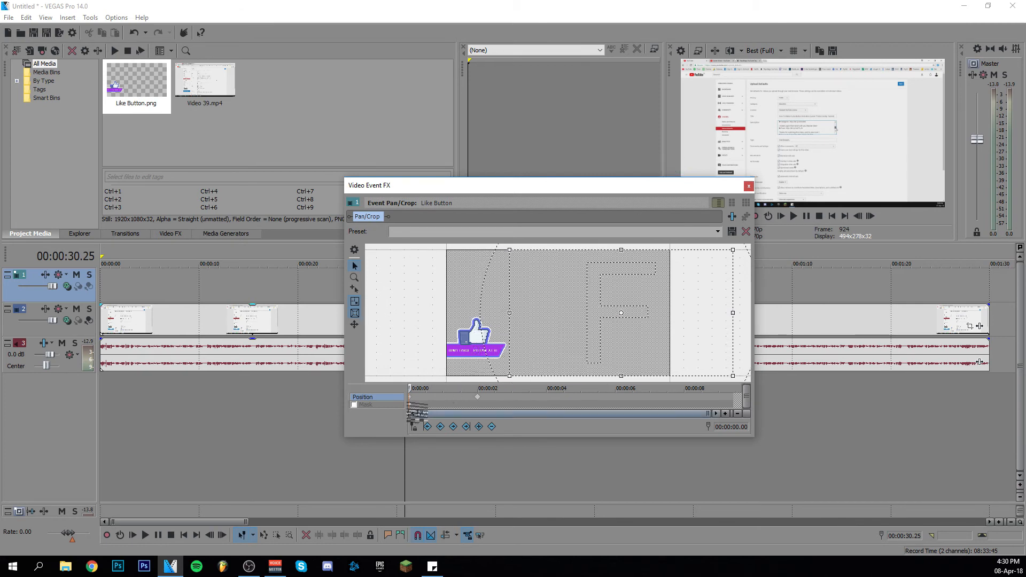
Move the 2-second Position keyframe to 00:00:01.00 and copy it, keeping the overlay fully in frame there.
mouse_move(411, 389)
mouse_down()
mouse_move(478, 394)
mouse_move(405, 390)
mouse_up()
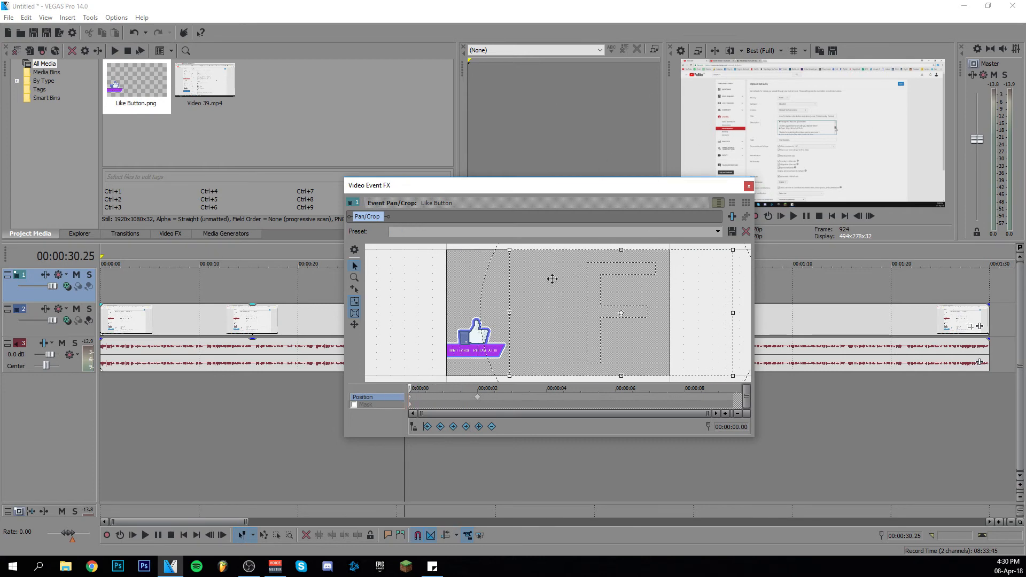
drag(409, 389, 443, 408)
right_click(443, 398)
click(469, 419)
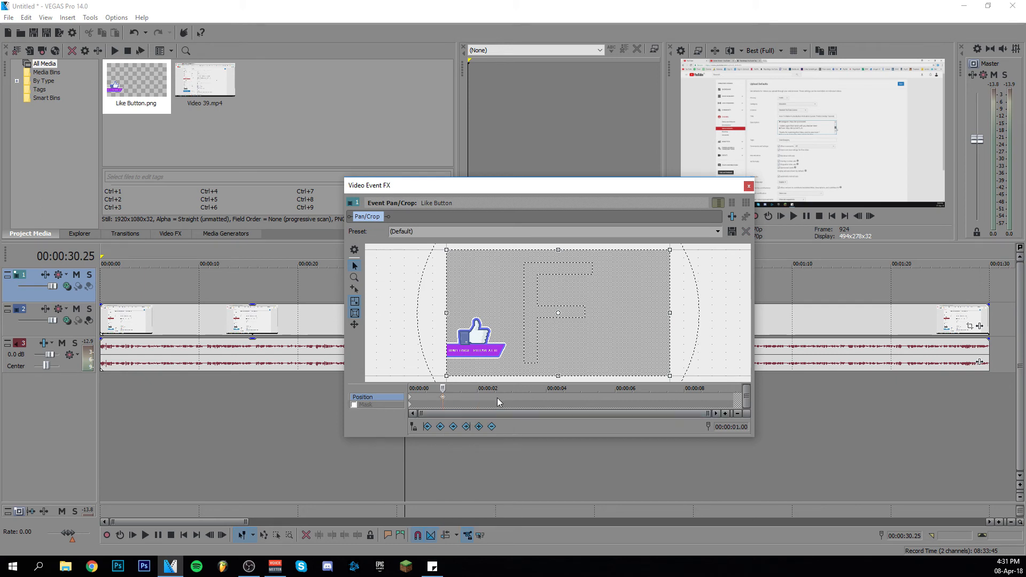
Paste the copied full-frame Position keyframe near the end of the clip and place it at 00:00:08.12.
right_click(686, 400)
click(706, 425)
click(682, 397)
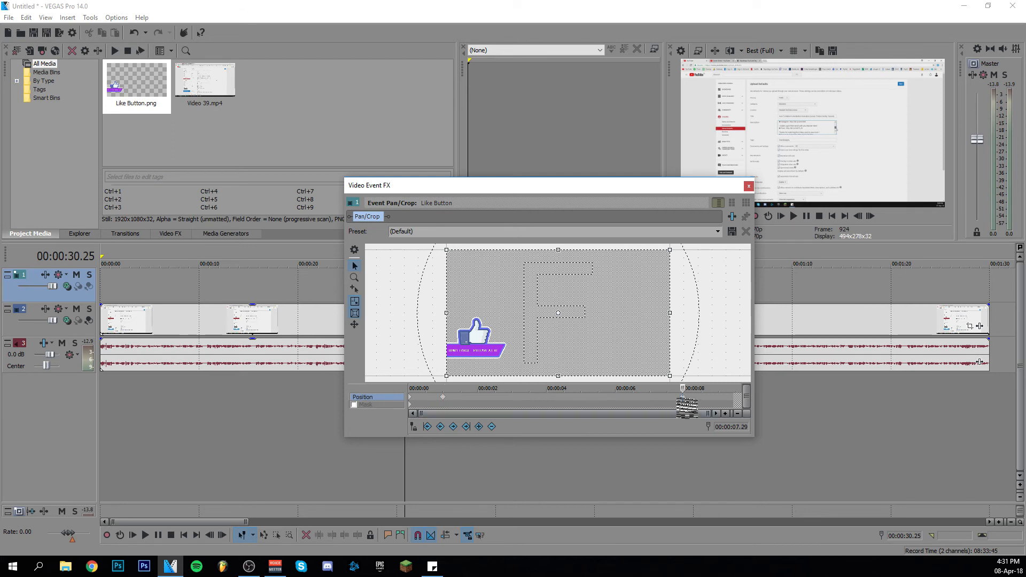
drag(679, 398, 746, 396)
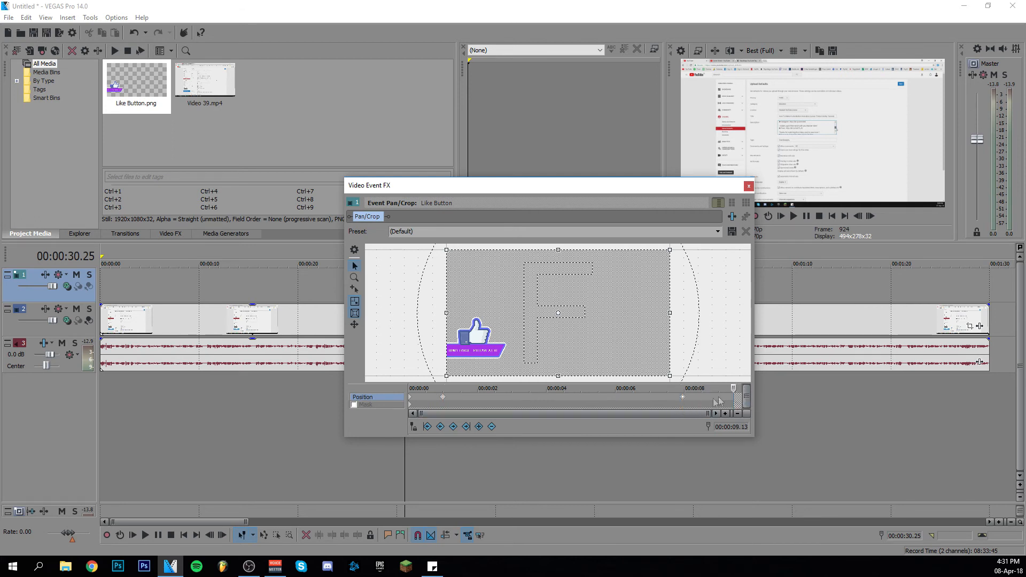
drag(682, 397, 711, 395)
drag(696, 395, 385, 419)
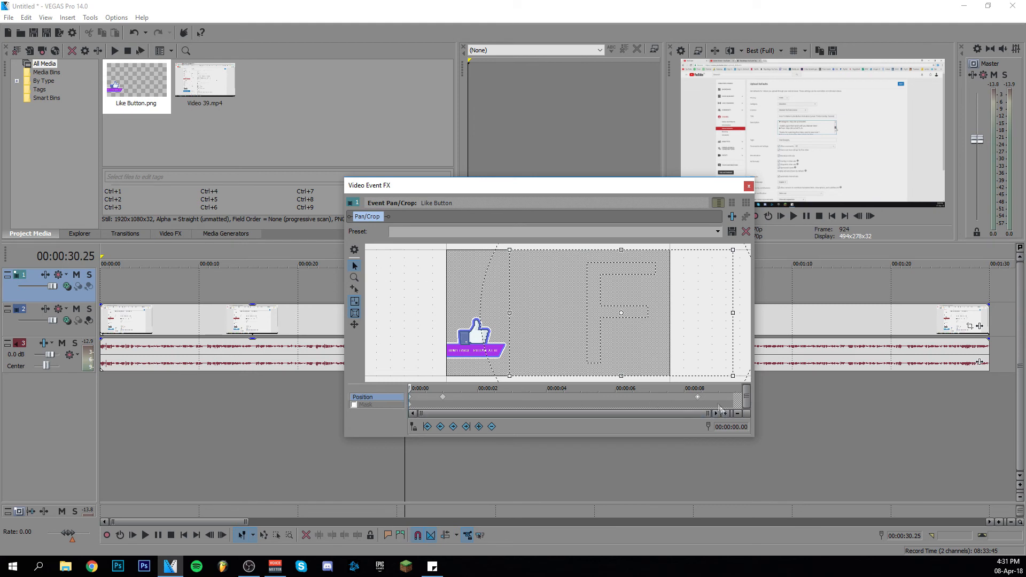
click(698, 397)
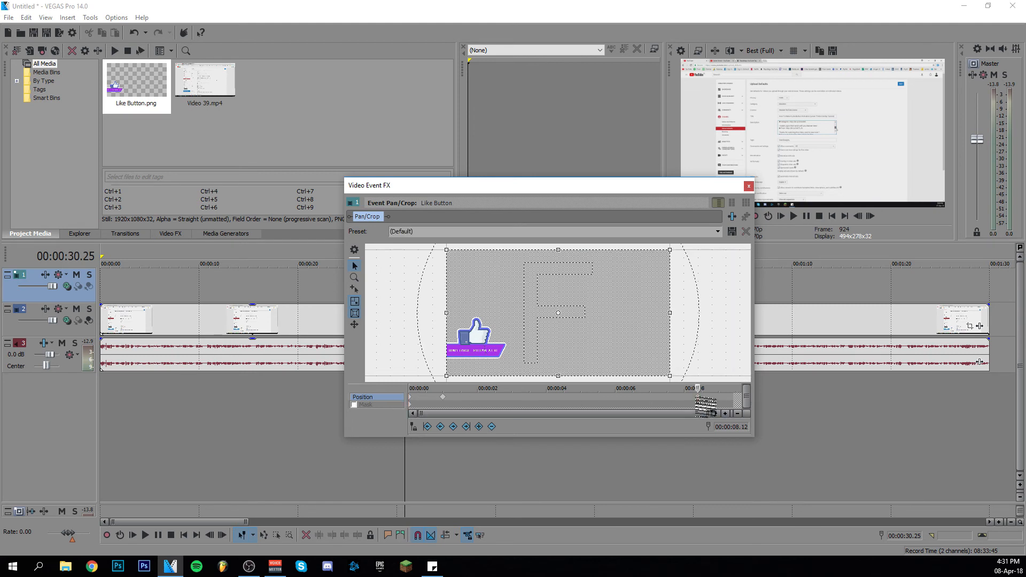
Add an ending Position keyframe at 00:00:09.13 with the frame shifted right until the overlay leaves the picture, and close Pan/Crop.
drag(699, 389, 750, 378)
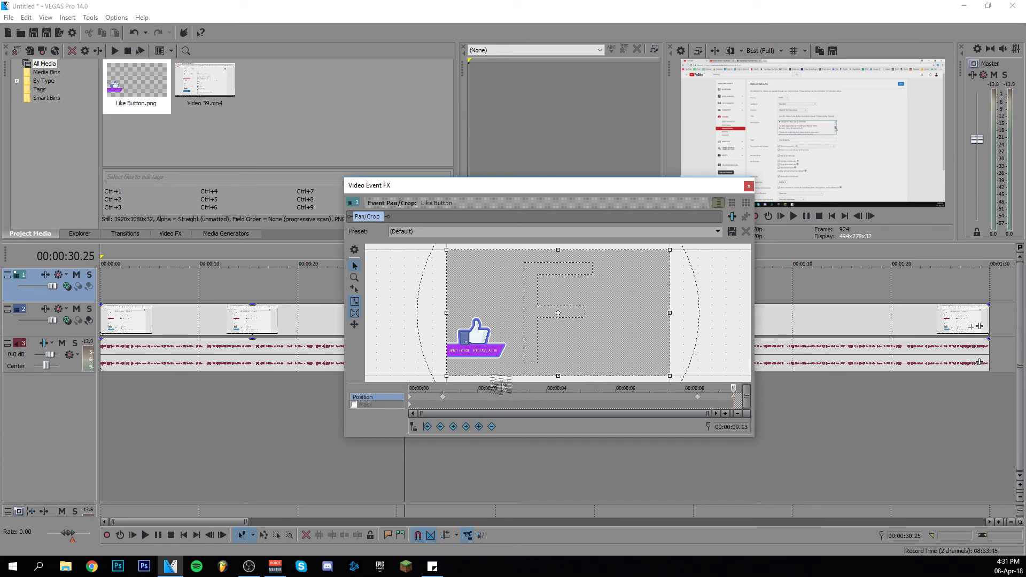
drag(520, 340, 672, 348)
key(Right)
key(Right)
key(Right)
key(Right)
key(Right)
key(Right)
key(Right)
key(Right)
key(Right)
key(Right)
key(Right)
key(Right)
key(Right)
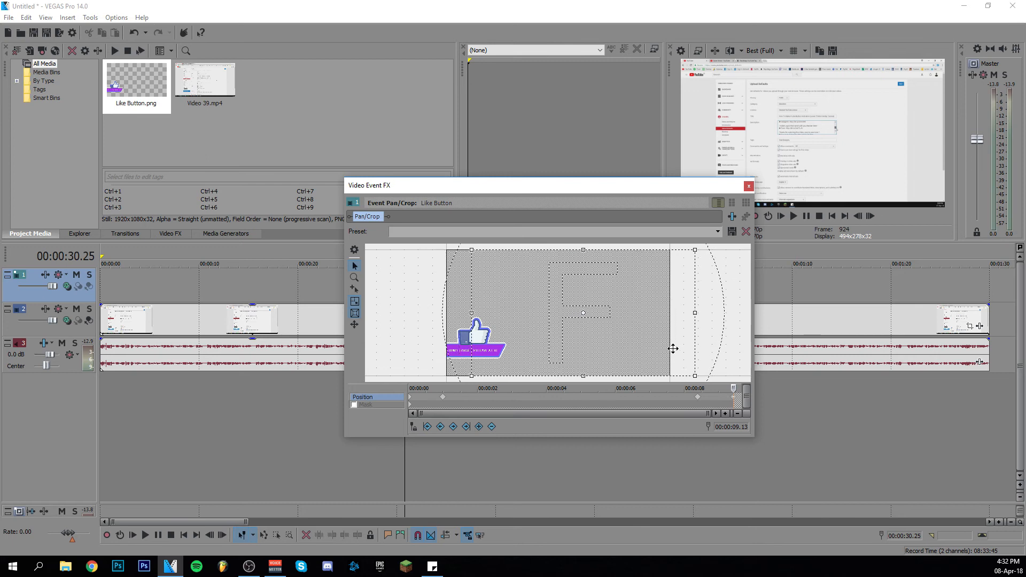
key(Right)
key(Right)
key(Right)
key(Right)
key(Right)
key(Right)
key(Right)
key(Right)
key(Right)
key(Right)
key(Right)
key(Right)
key(Right)
key(Right)
key(Right)
key(Right)
key(Right)
key(Right)
key(Right)
key(Right)
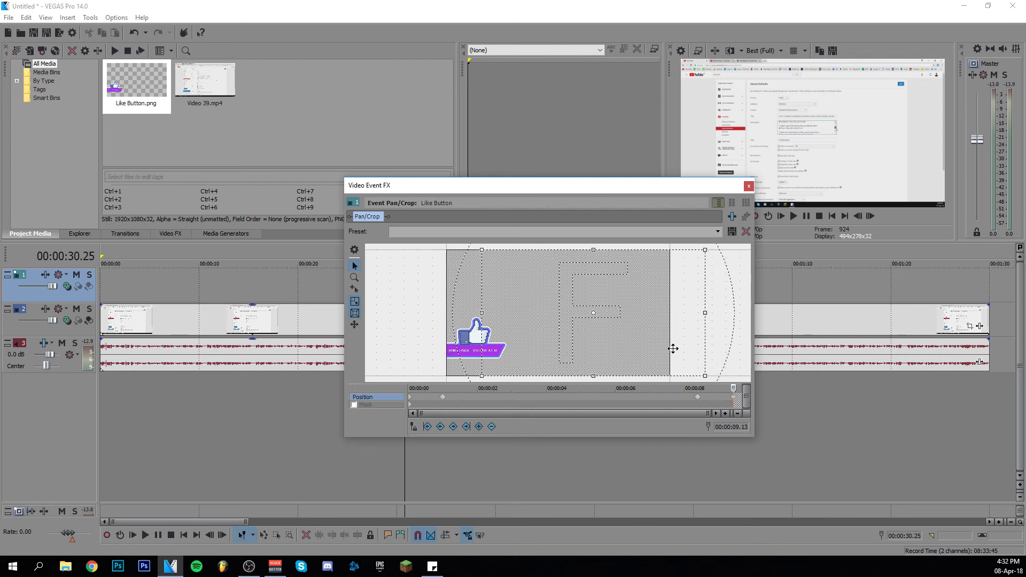
key(Right)
key(Right)
key(Right)
key(Right)
key(Right)
key(Right)
key(Right)
key(Right)
key(Right)
key(Right)
key(Right)
key(Right)
key(Right)
key(Right)
key(Right)
key(Right)
key(Right)
key(Right)
key(Right)
key(Right)
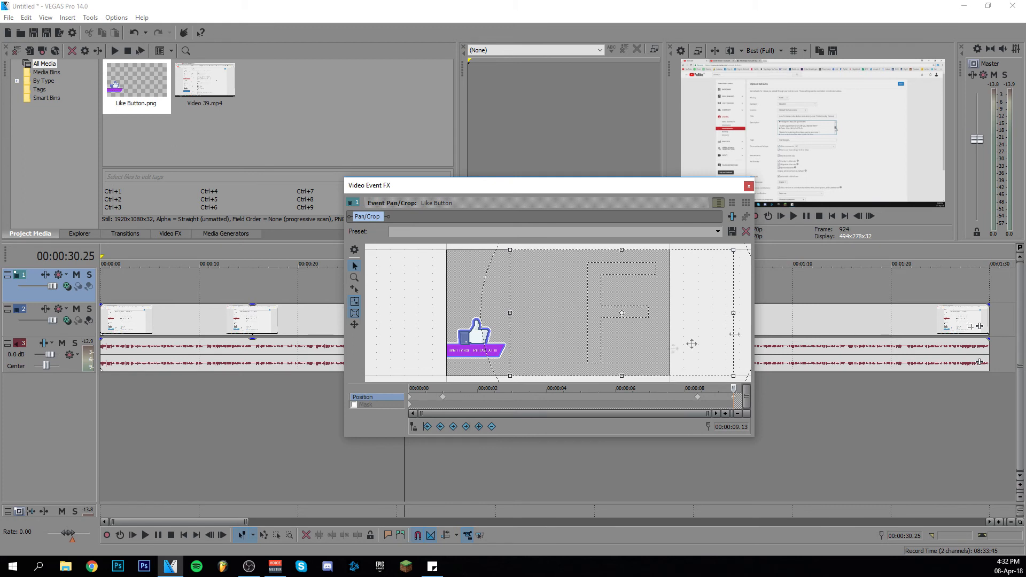
drag(733, 387, 738, 409)
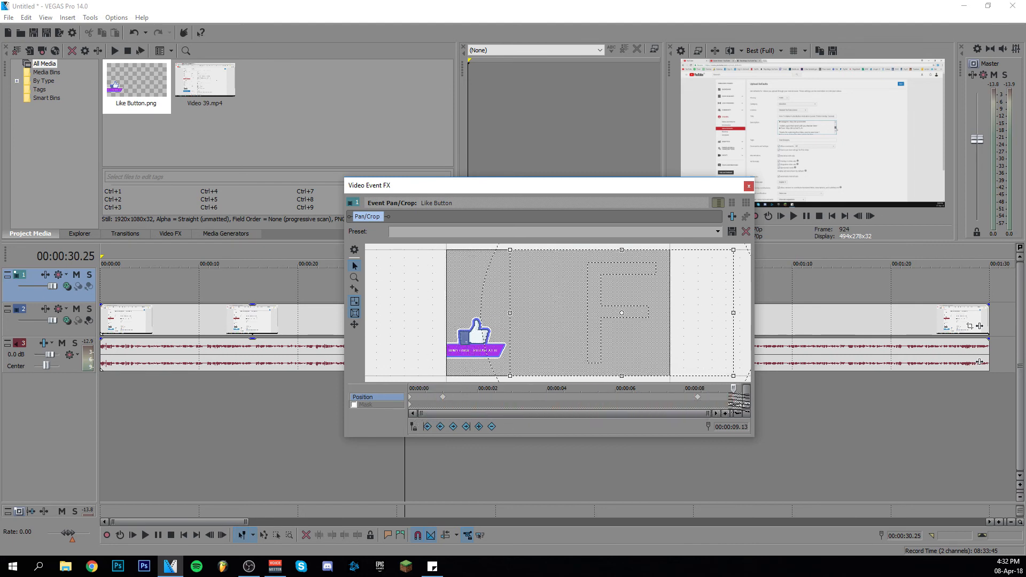
click(749, 186)
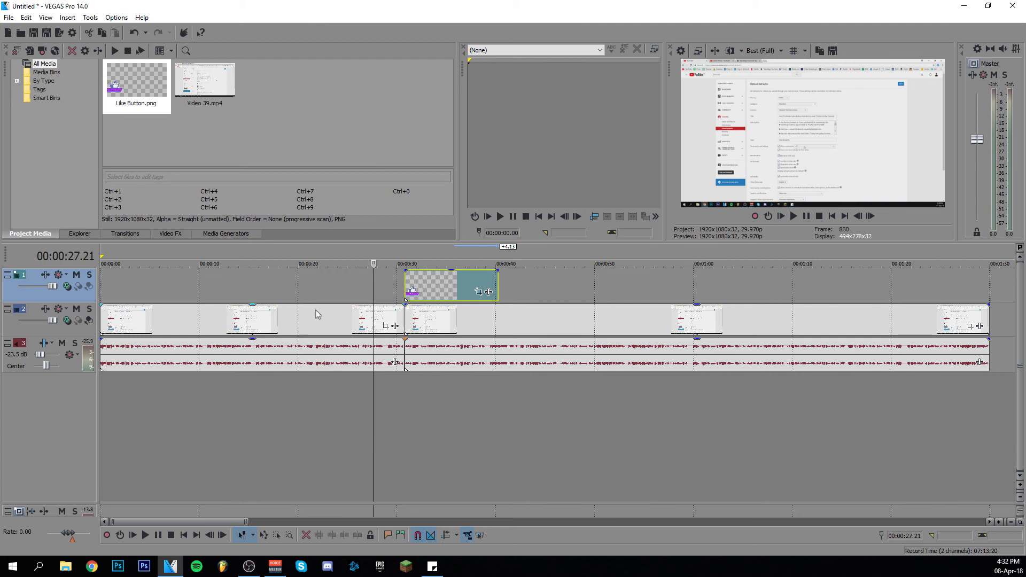
Play back the Like Button slide animation, then return the playhead to the clip's start at 00:00:30.25.
key(space)
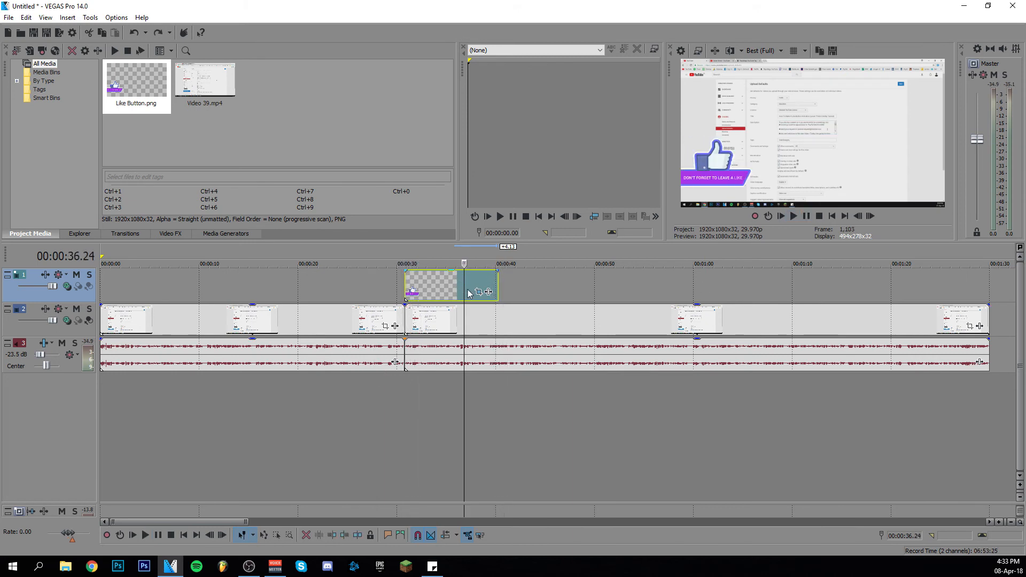
drag(464, 291, 397, 310)
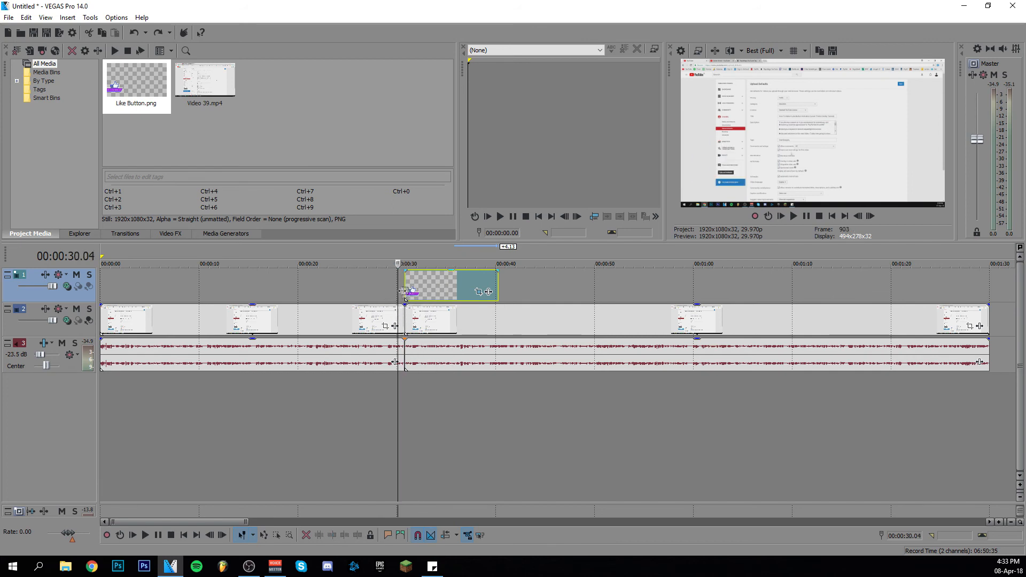
click(406, 301)
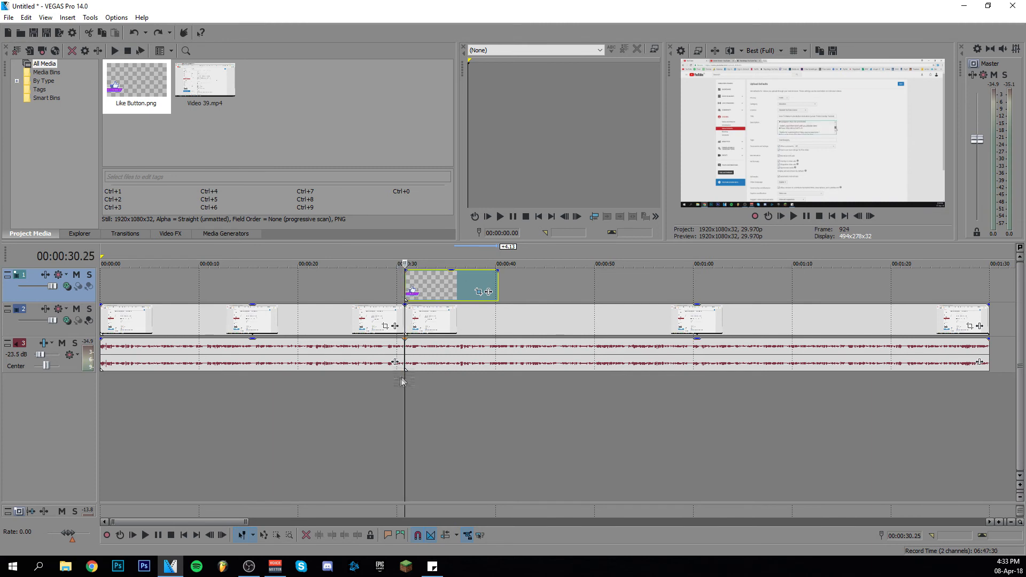
Import Whoosh sound effect from the Music > Sounds folder and place it on a new audio track near the Like Button clip's start.
click(30, 51)
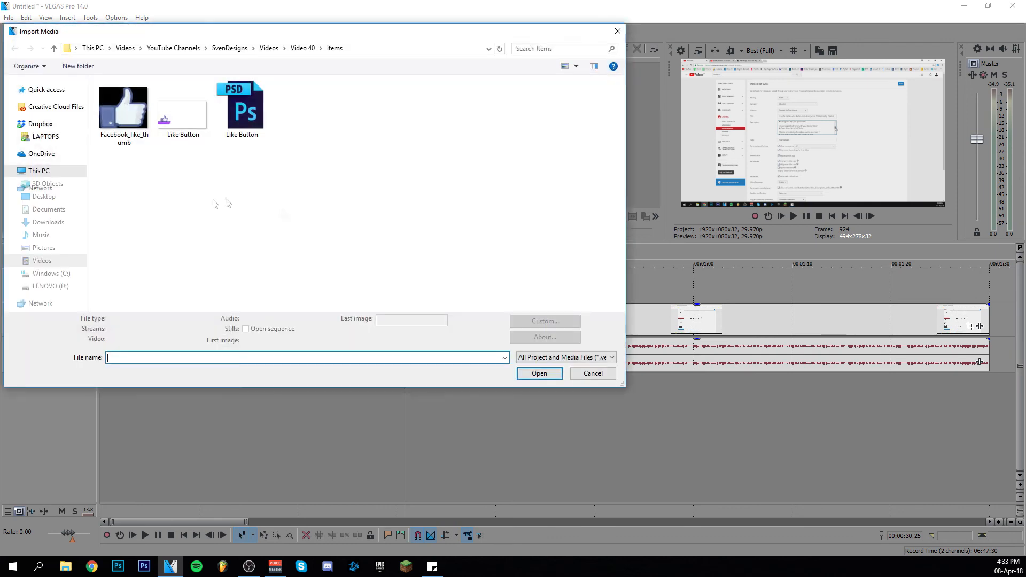
click(41, 235)
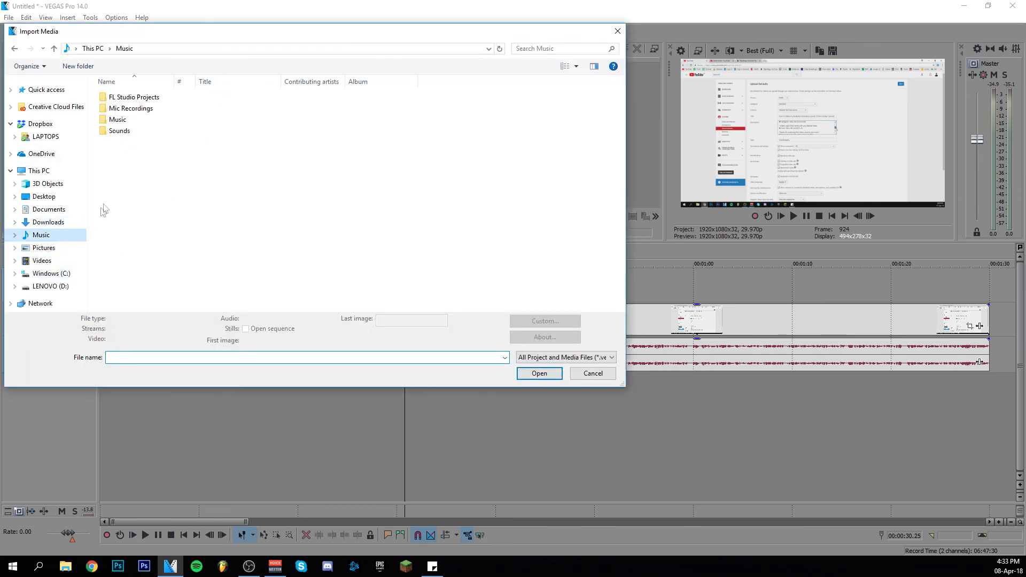
double_click(126, 131)
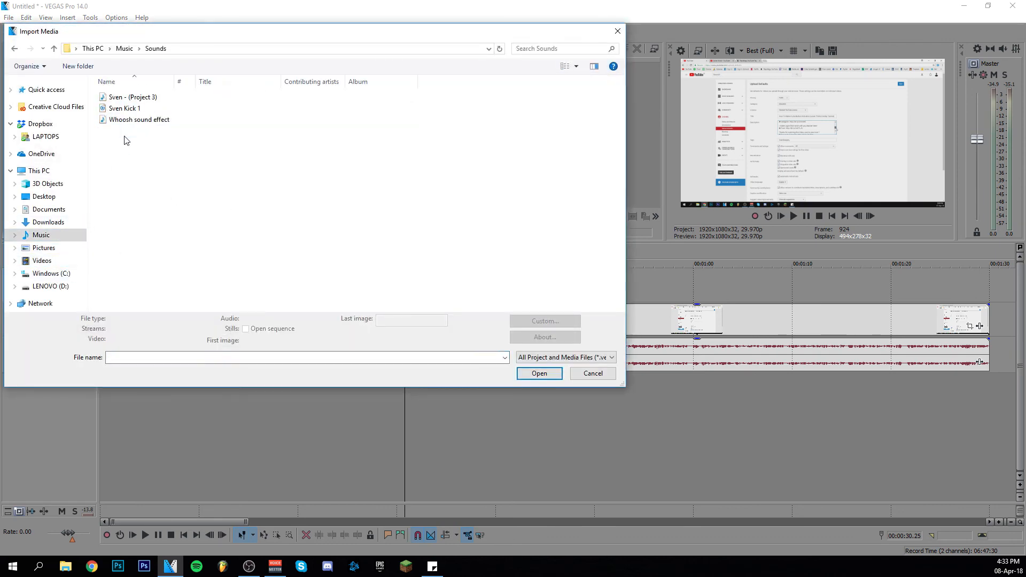
double_click(143, 121)
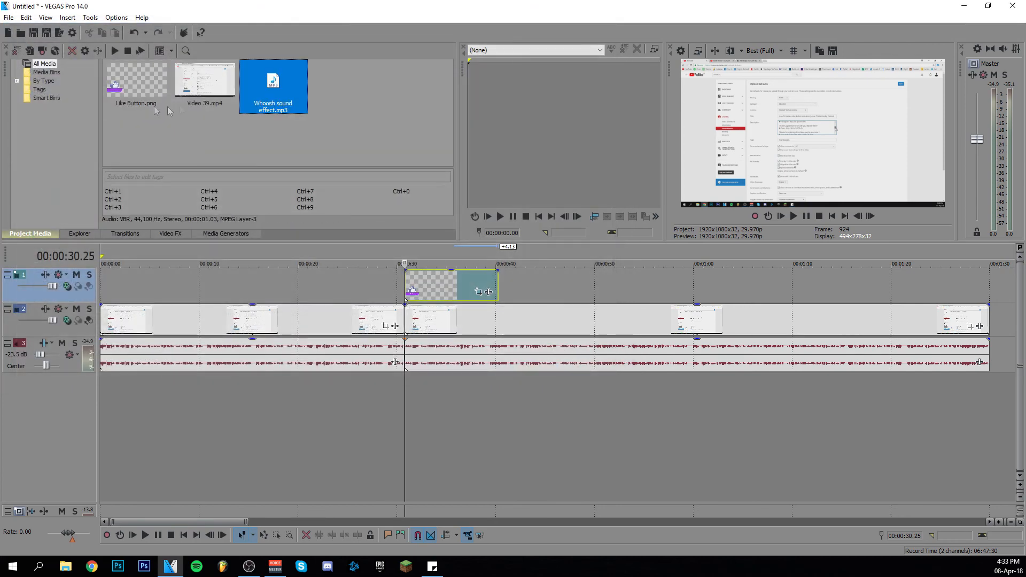
drag(268, 90, 409, 391)
Preview the whoosh with the overlay and move the sound clip earlier to align its start with the Like Button clip.
click(398, 421)
key(space)
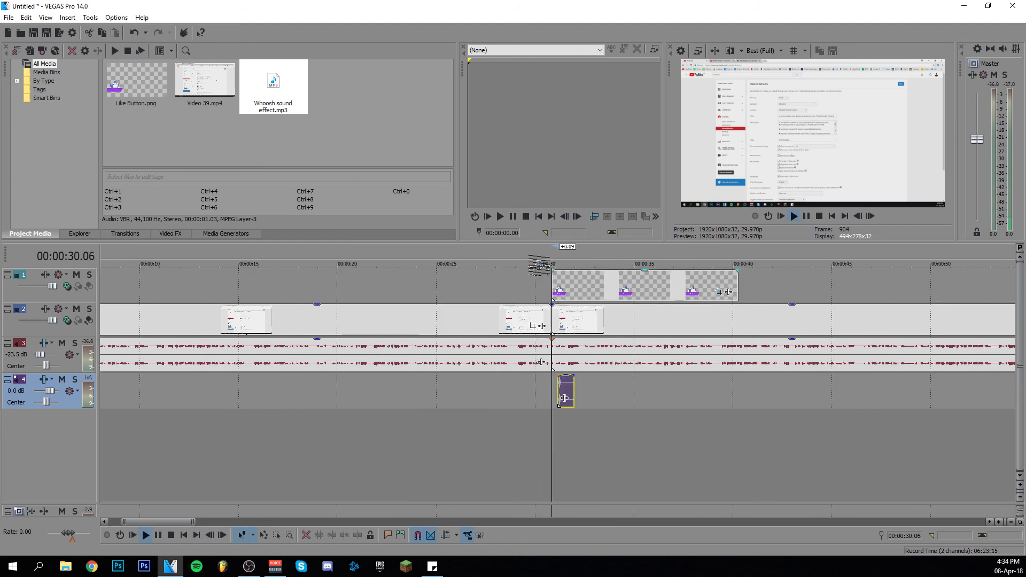
click(539, 264)
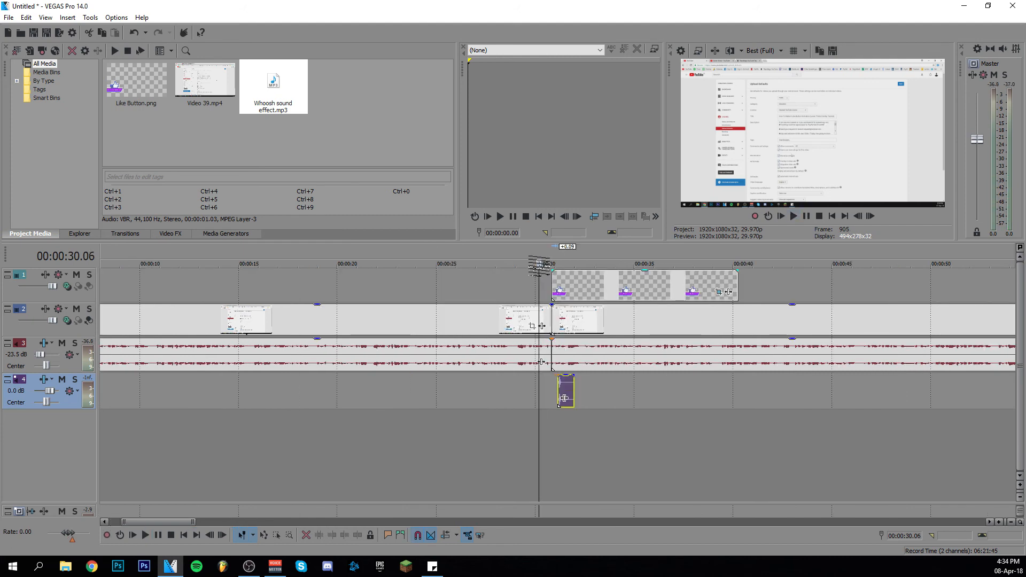
drag(564, 397, 558, 398)
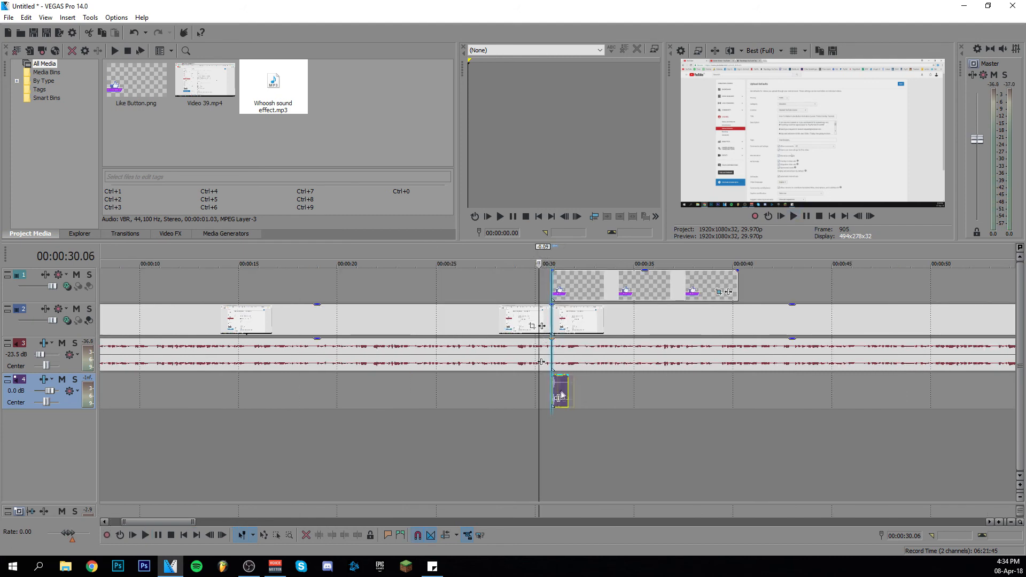
Inspect the Position keyframes of the Like Button clip in Event Pan/Crop, and close it.
click(562, 286)
click(719, 292)
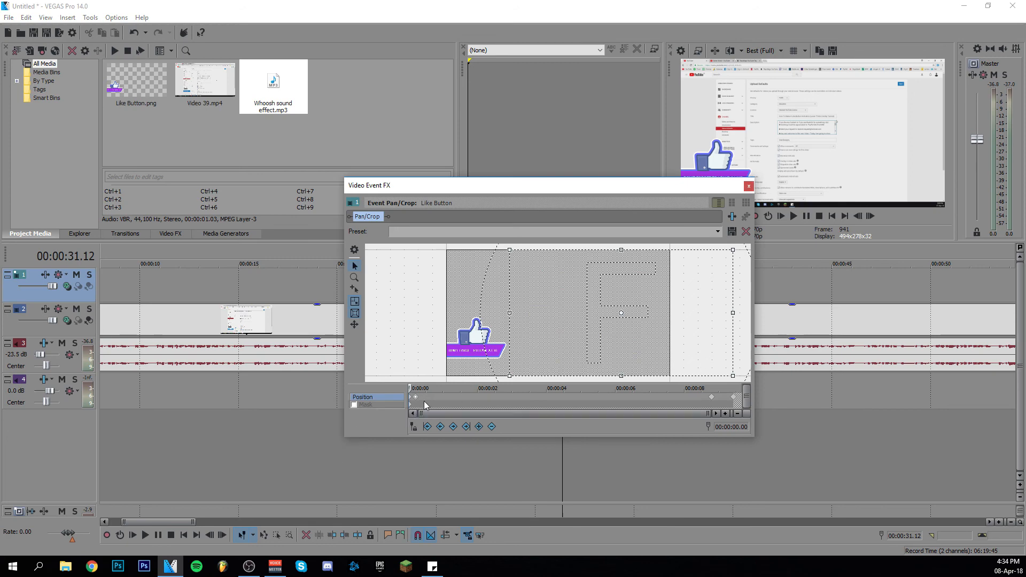
click(749, 188)
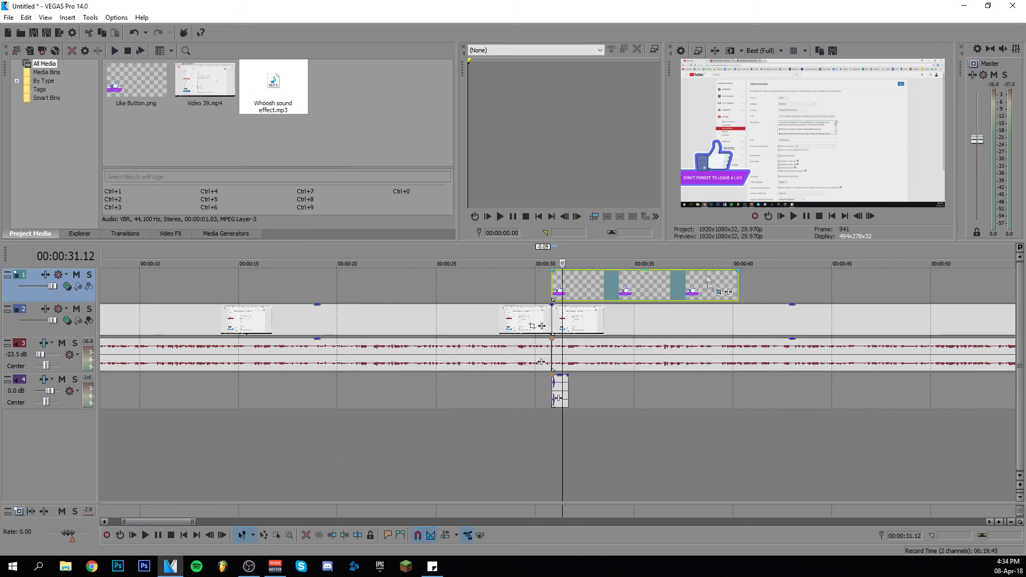
Play back the Like Button slide-in with its whoosh, and compare frames before and after the clip's start, ending at 00:00:31.07.
click(543, 291)
key(space)
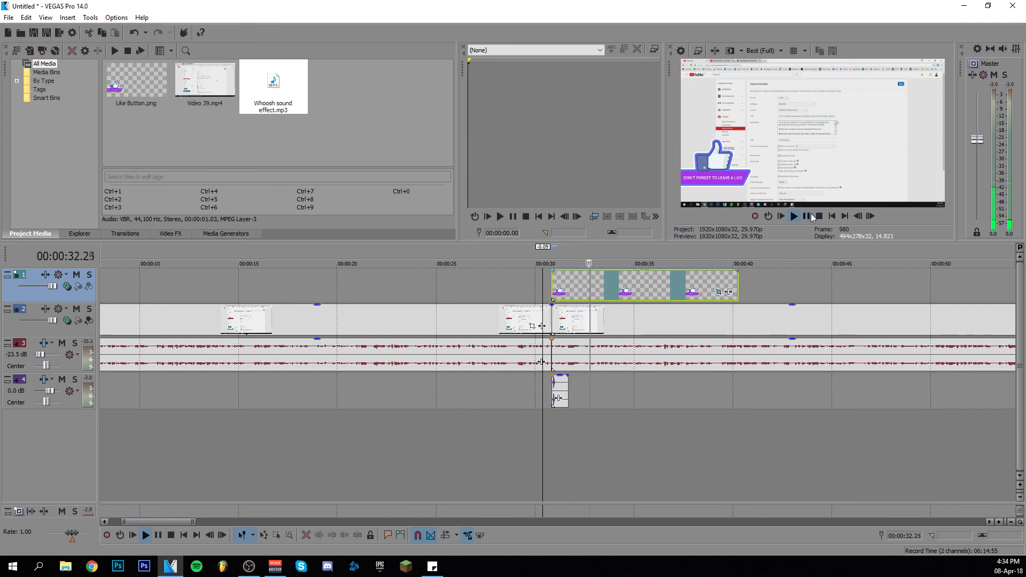
key(Return)
click(568, 288)
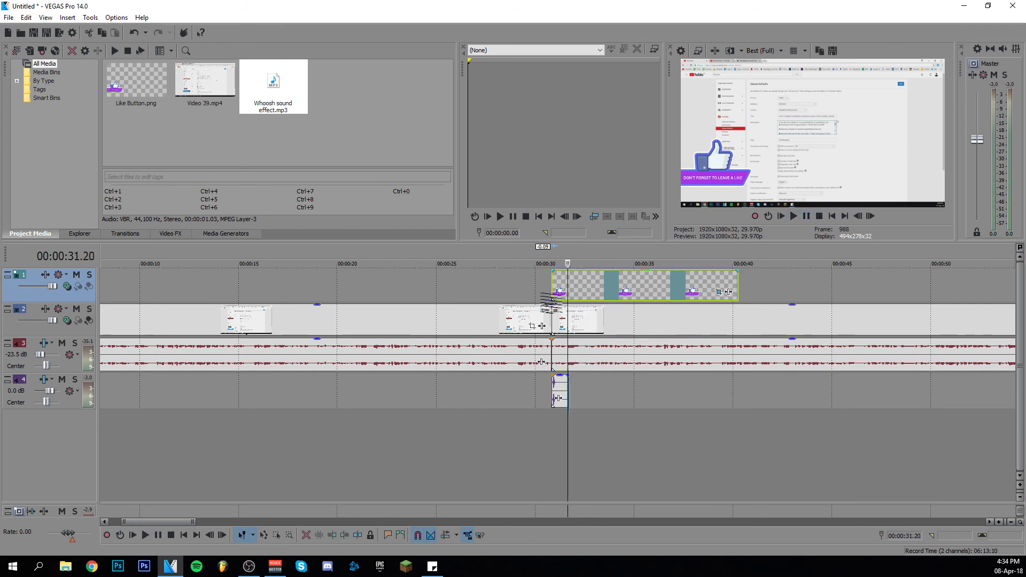
click(547, 293)
click(544, 297)
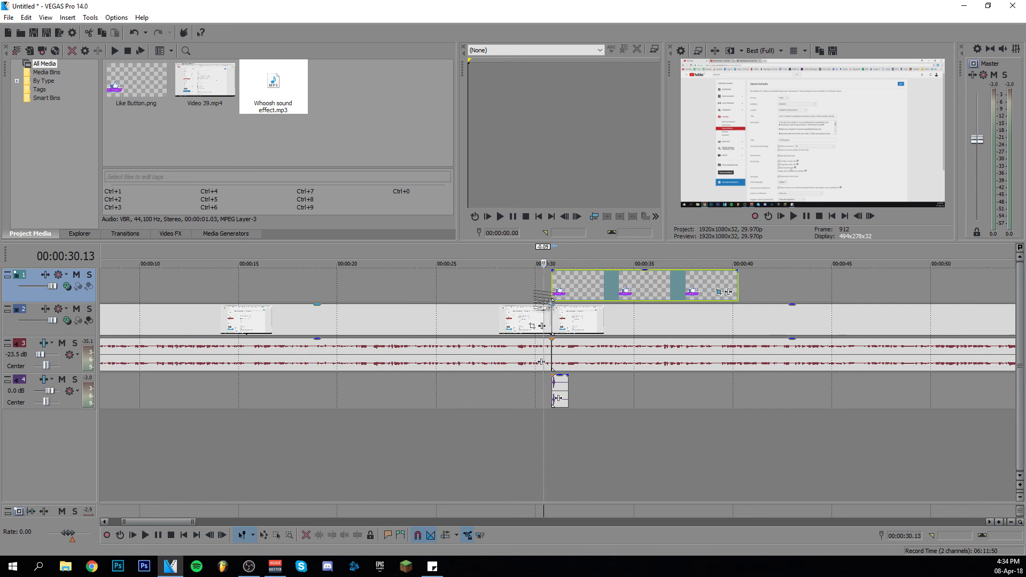
click(559, 289)
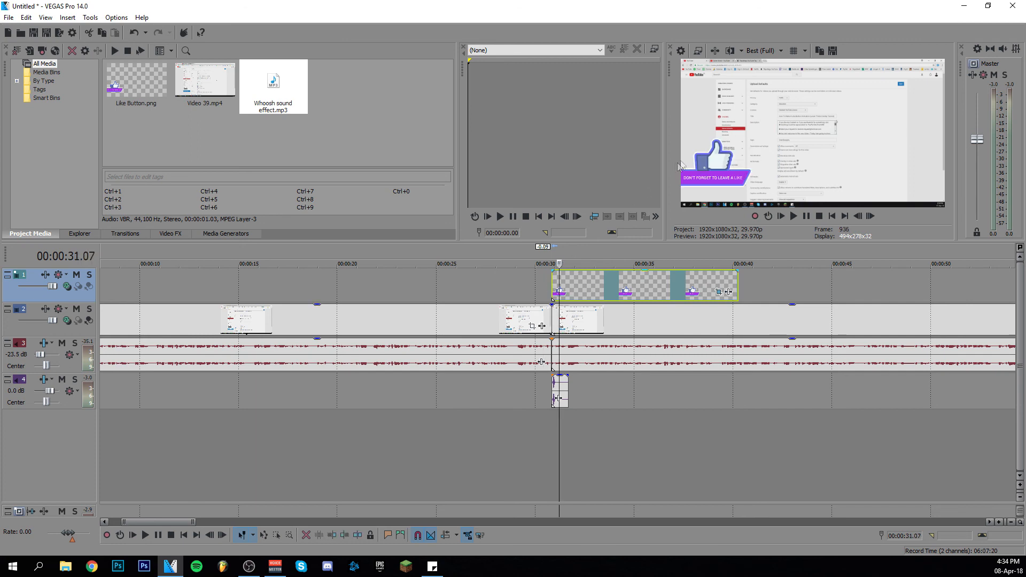